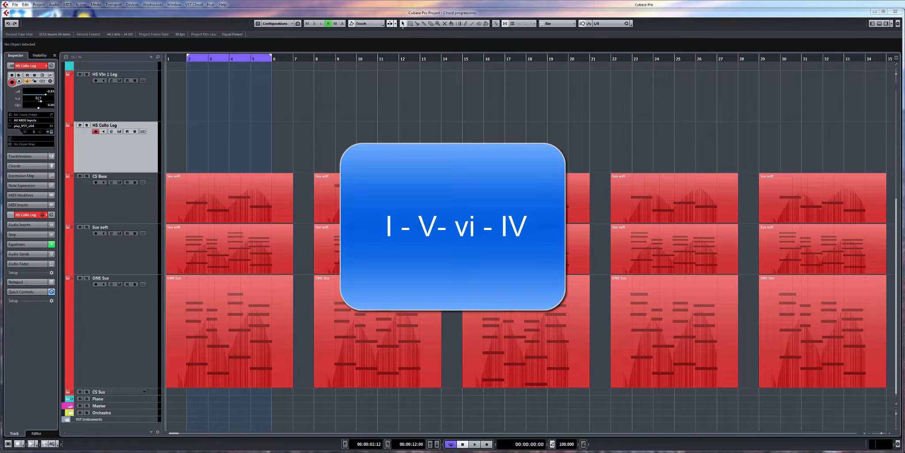
Step: Select the Piano track and look over the chord progression parts along the arrangement
click(129, 400)
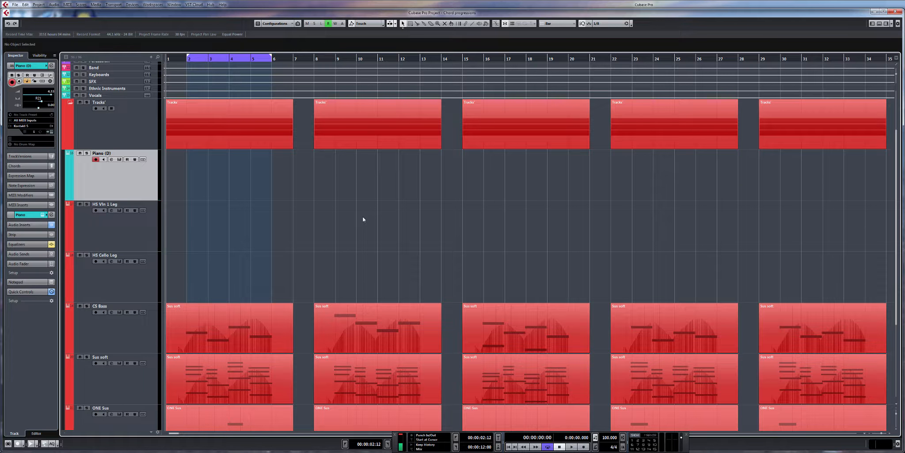
scroll(344, 222, down, 4)
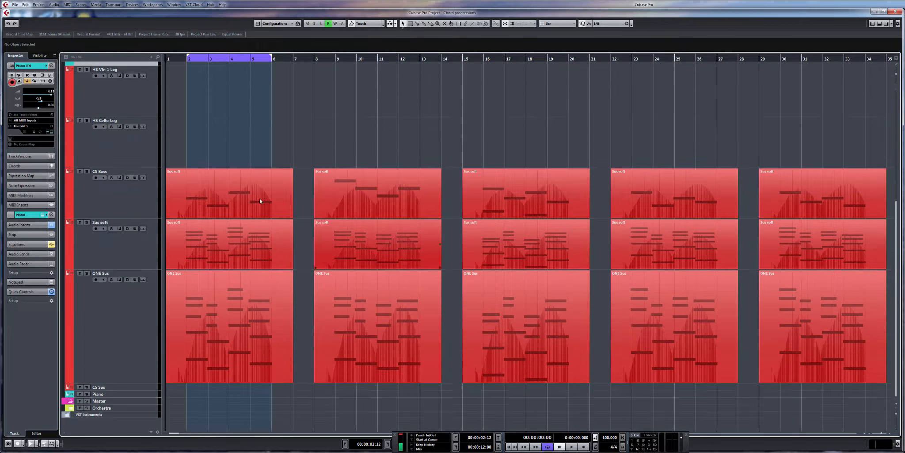
scroll(651, 188, right, 3)
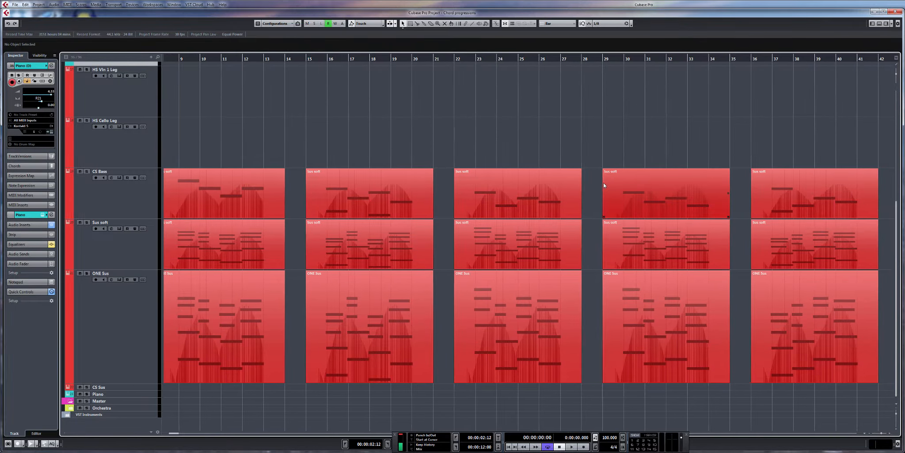
scroll(651, 188, down, 2)
scroll(621, 191, up, 1)
scroll(621, 191, up, 1)
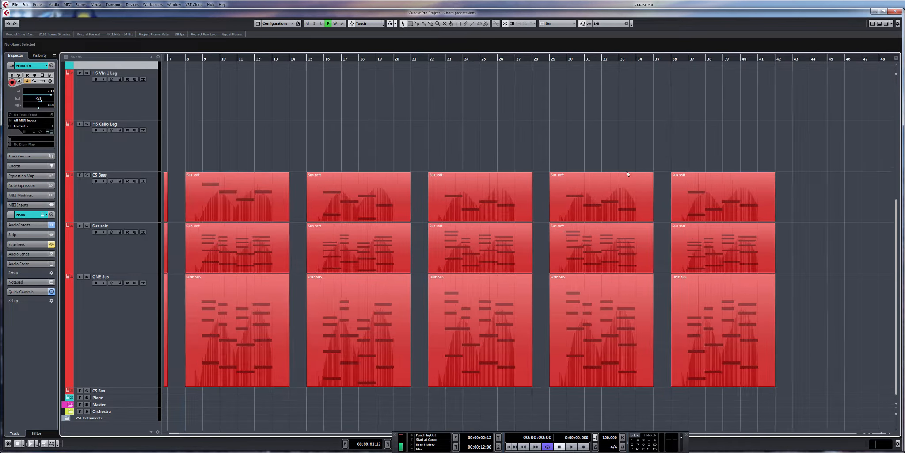
scroll(672, 170, left, 2)
scroll(673, 170, left, 1)
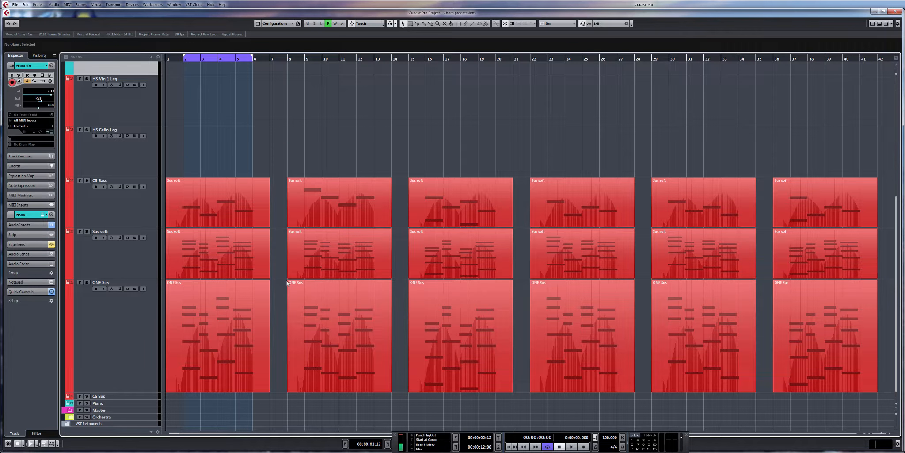
Step: Inspect the notes of the first ONE Sus part in the editor, and close the editor
key(h)
key(h)
key(h)
key(h)
scroll(241, 137, down, 1)
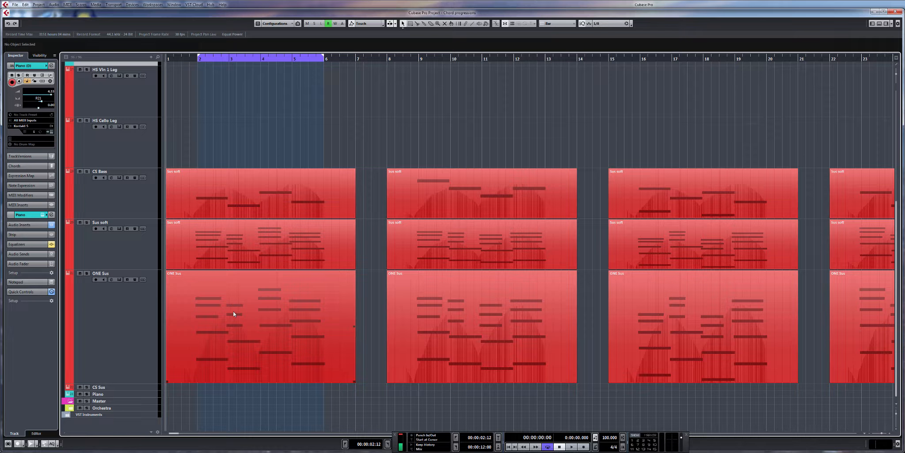
double_click(243, 316)
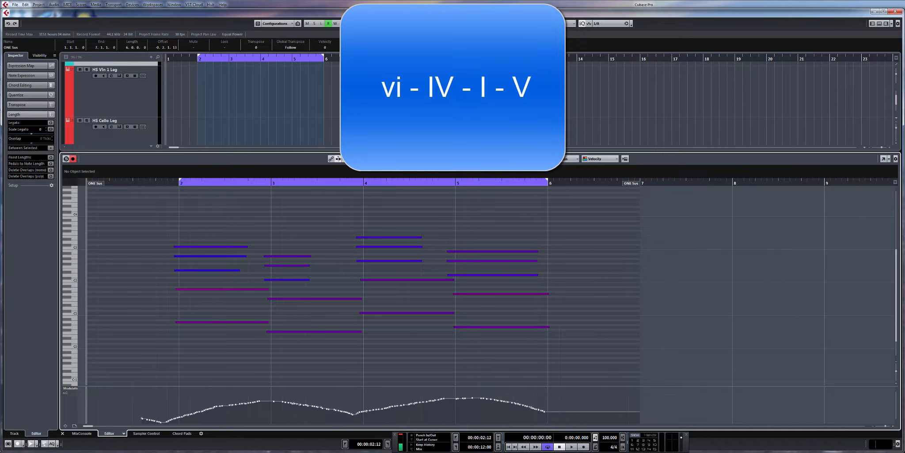
click(883, 25)
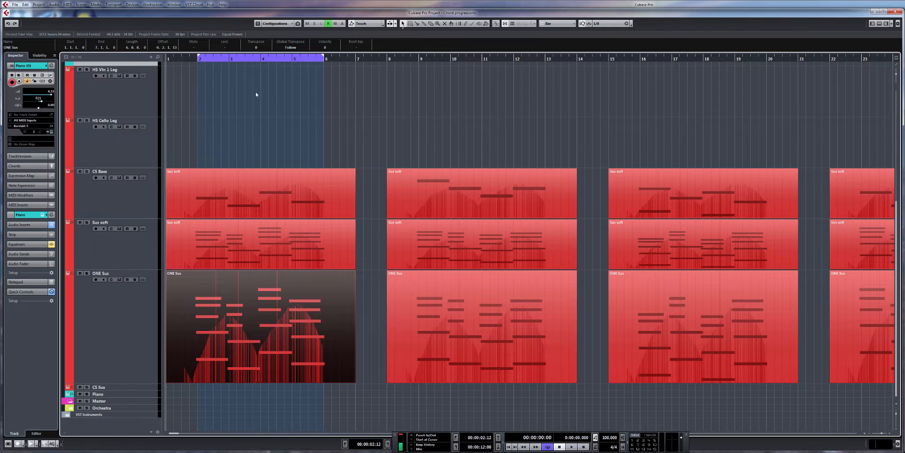
Step: Play the looped progression from bar 2 to bar 6 with the HS Cello Leg track selected for live input
key(space)
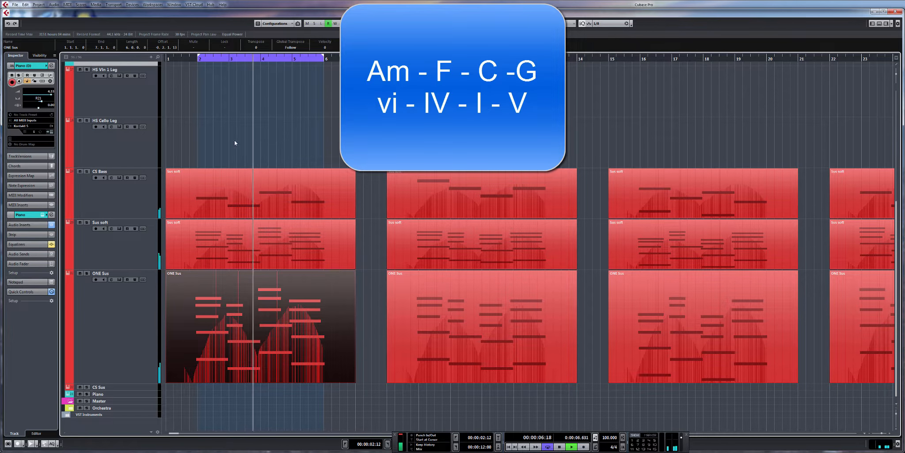
click(120, 155)
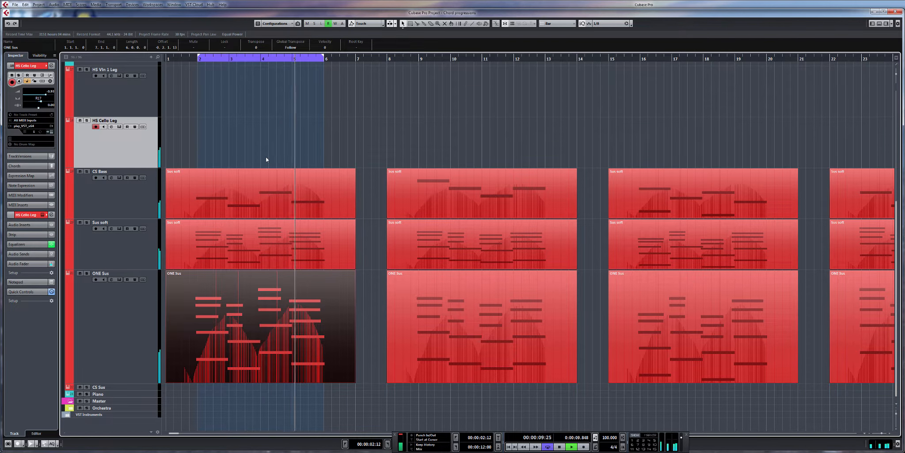
key(space)
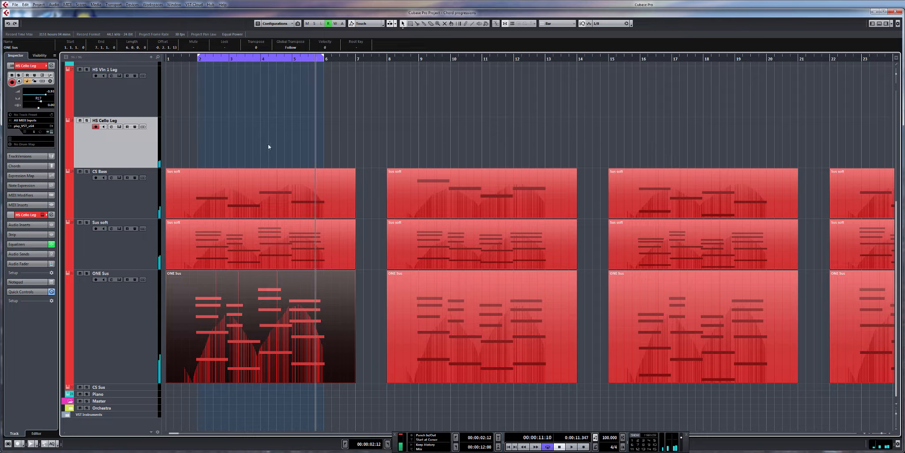
Step: Open the Sus soft part starting at bar 8 in the editor and play its progression from bar 9
click(386, 65)
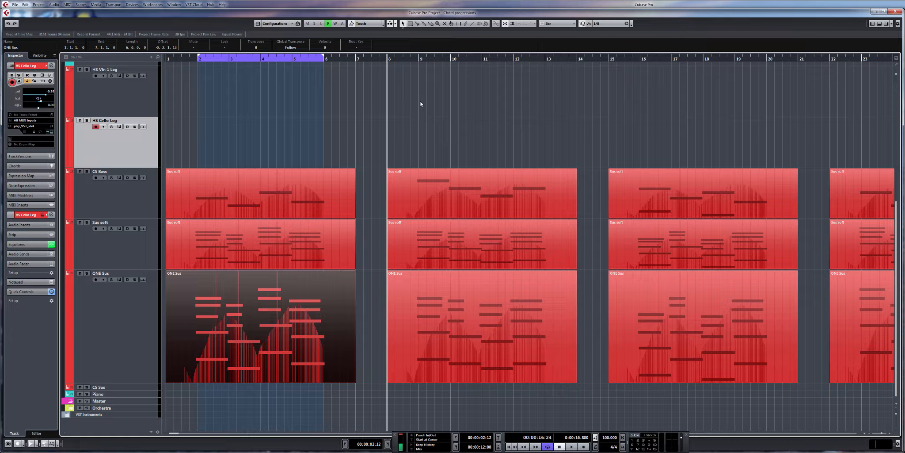
click(420, 60)
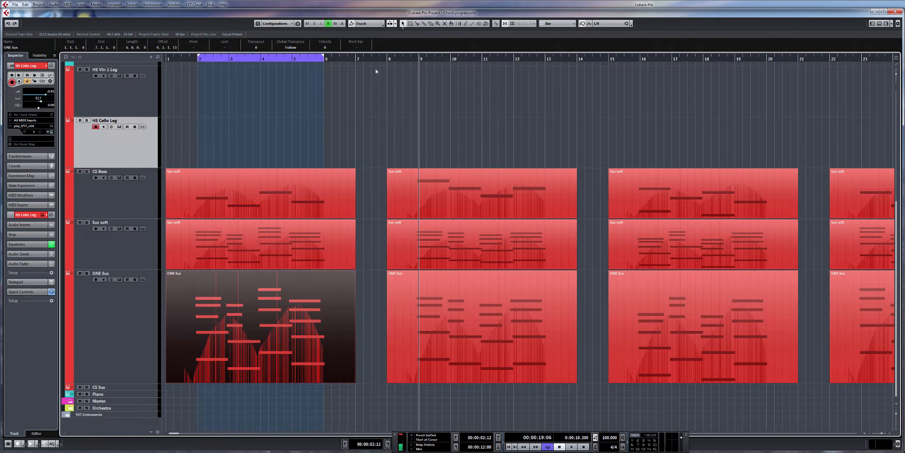
click(458, 256)
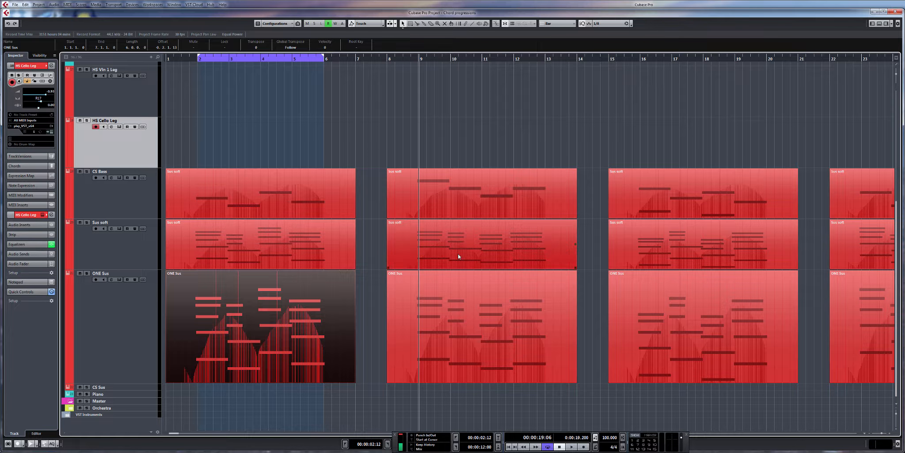
double_click(458, 256)
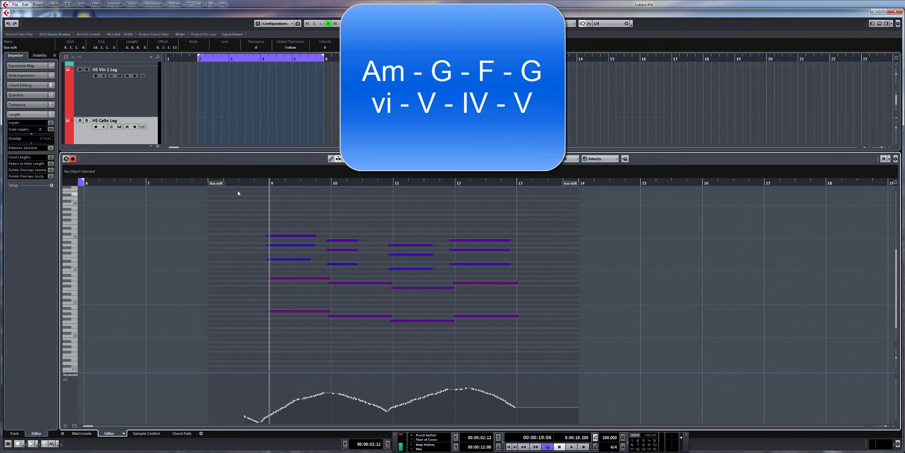
key(space)
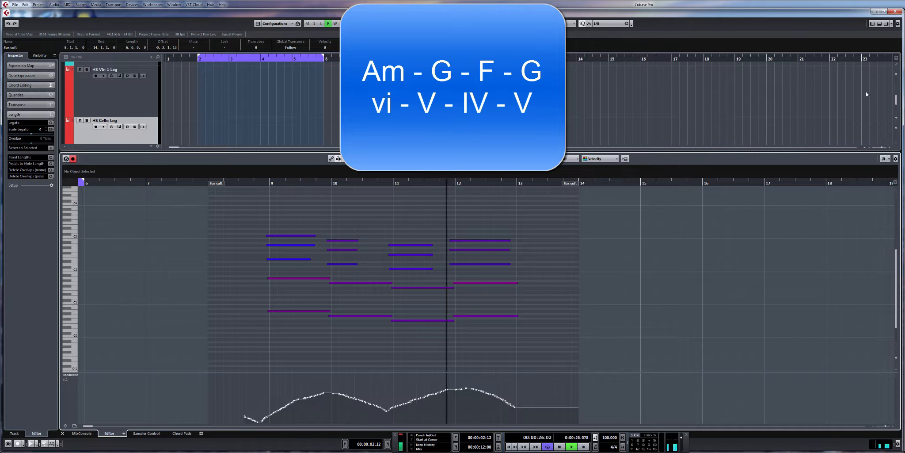
click(880, 24)
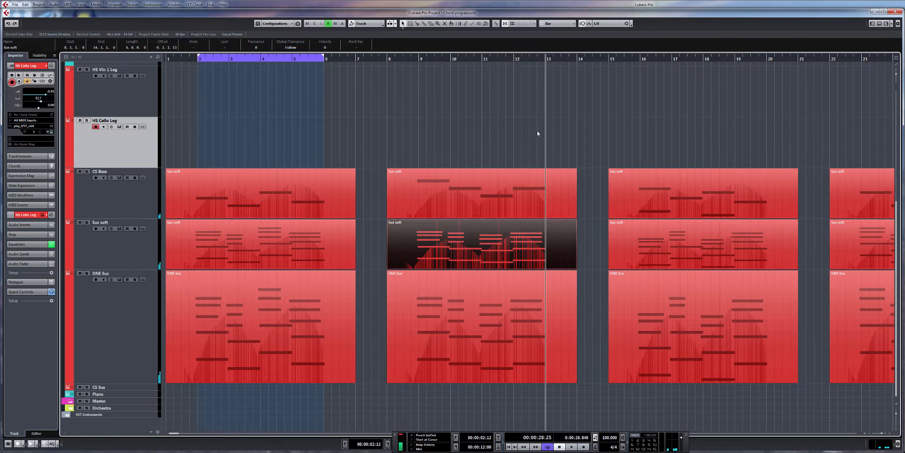
Step: Set the loop range from bar 9 to bar 13 and play it with the HS Vln 1 Leg track selected
click(404, 60)
click(435, 238)
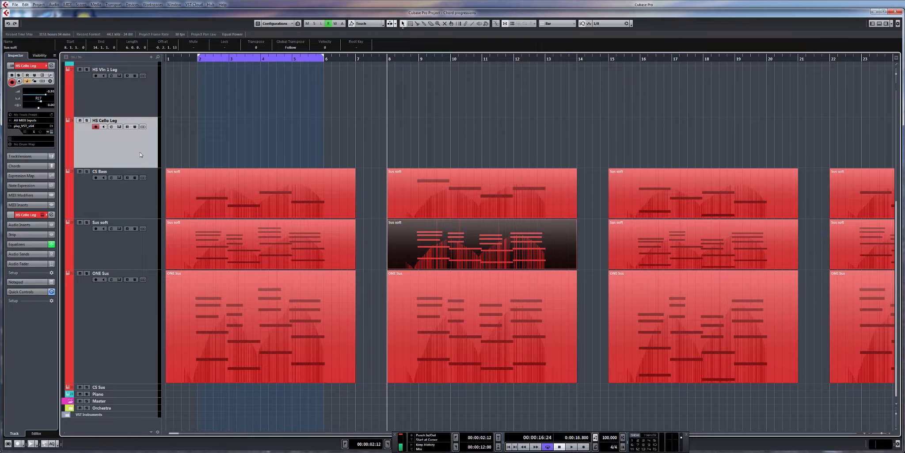
drag(419, 58, 539, 57)
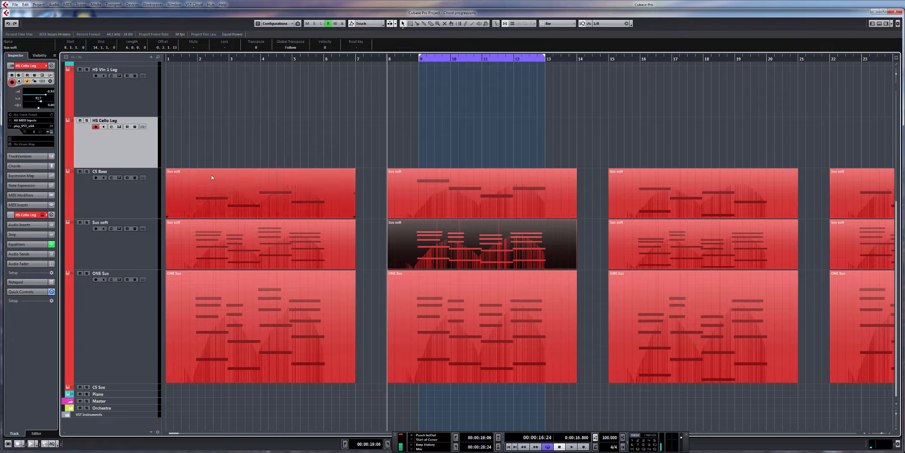
click(141, 102)
key(space)
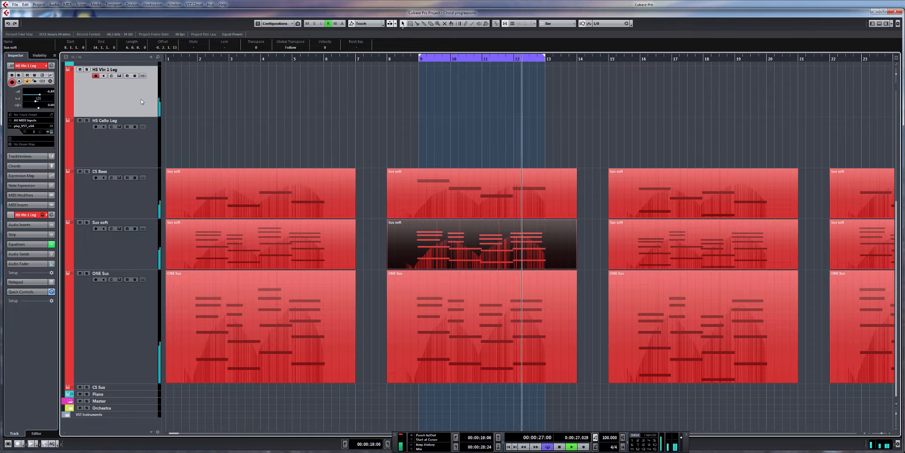
key(space)
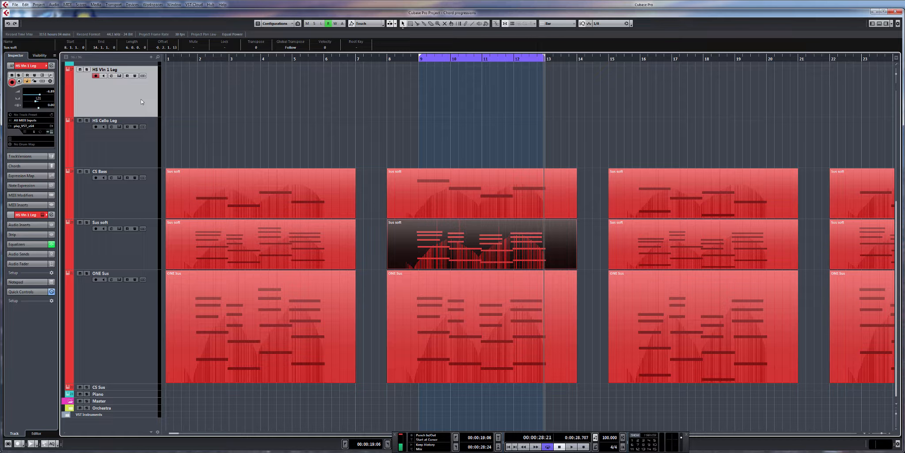
Step: Open the ONE Sus part starting at bar 15 in the editor and play its progression from bar 16
scroll(429, 190, right, 3)
scroll(468, 221, up, 2)
scroll(570, 309, down, 2)
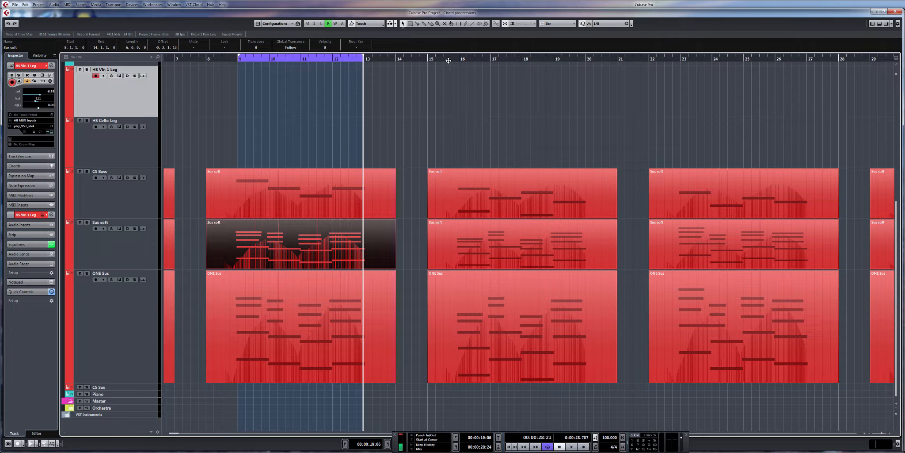
double_click(517, 319)
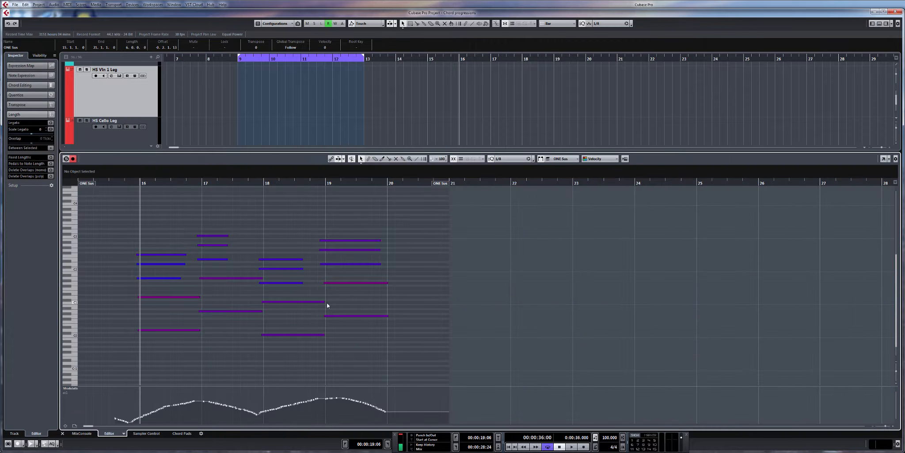
drag(341, 296, 399, 289)
key(space)
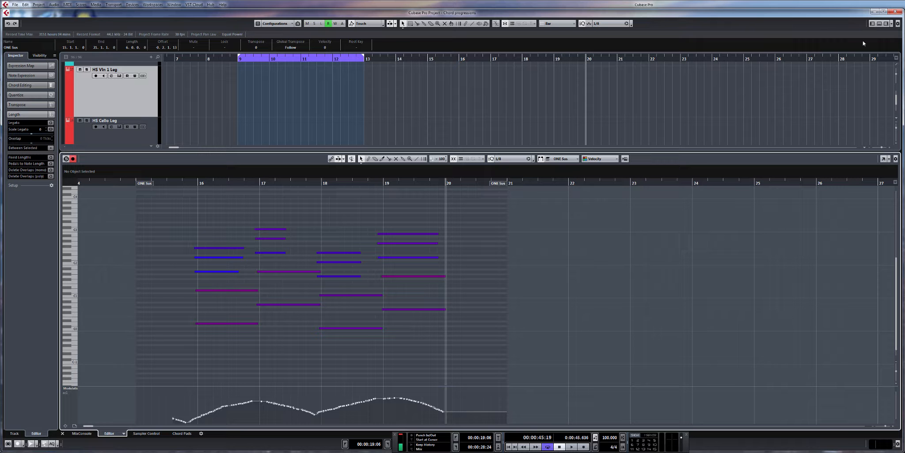
click(201, 185)
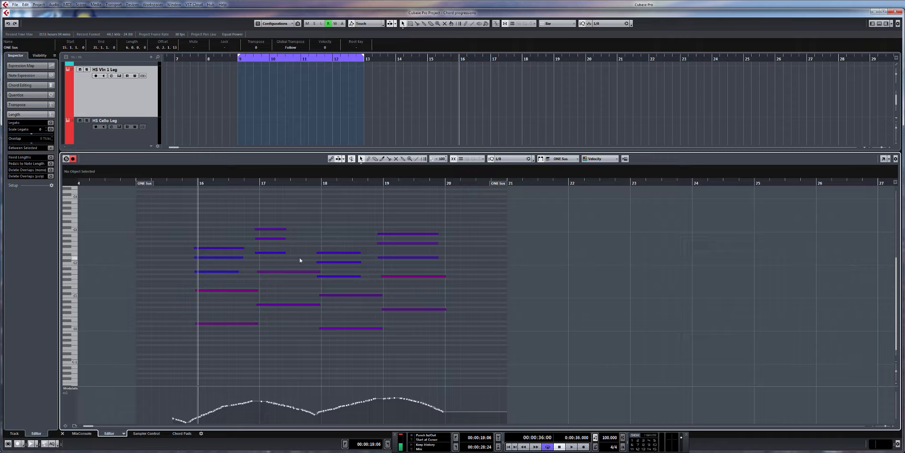
click(880, 24)
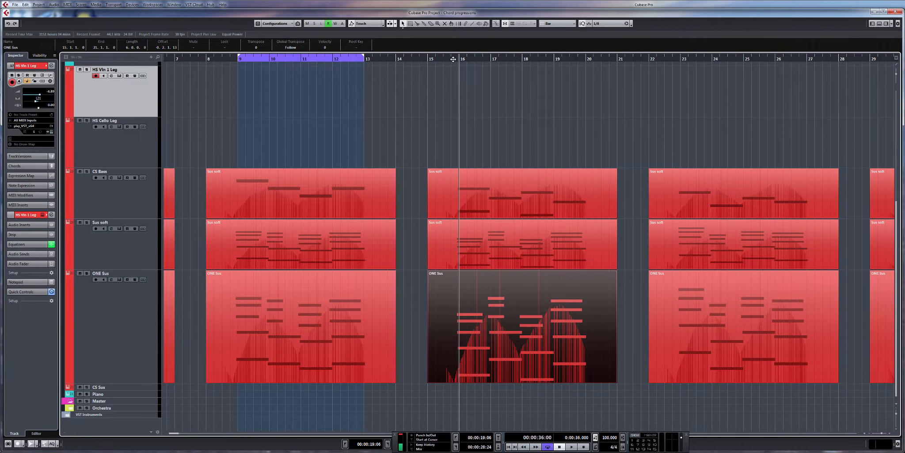
Step: Set the loop range from bar 16 to bar 20 and play the looped progression
drag(462, 52, 588, 54)
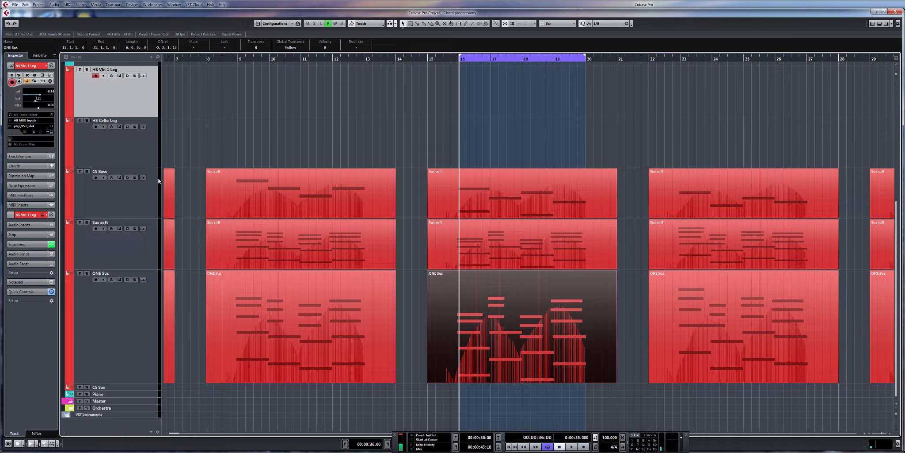
key(space)
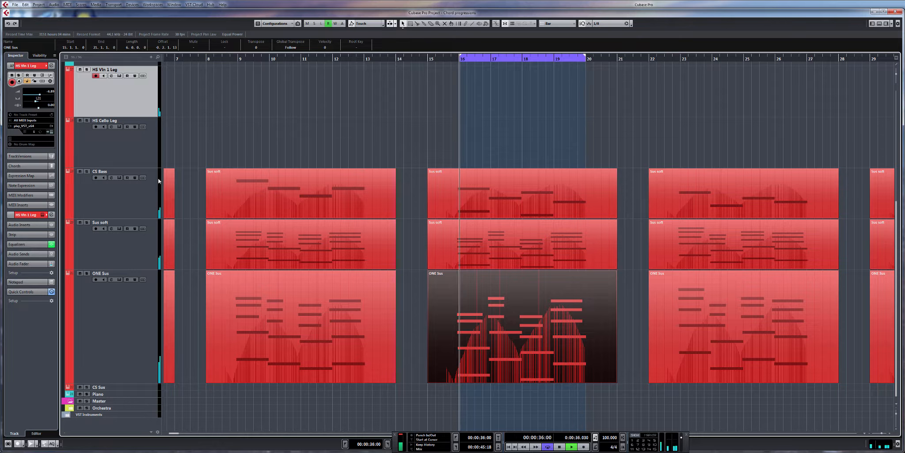
key(period)
key(space)
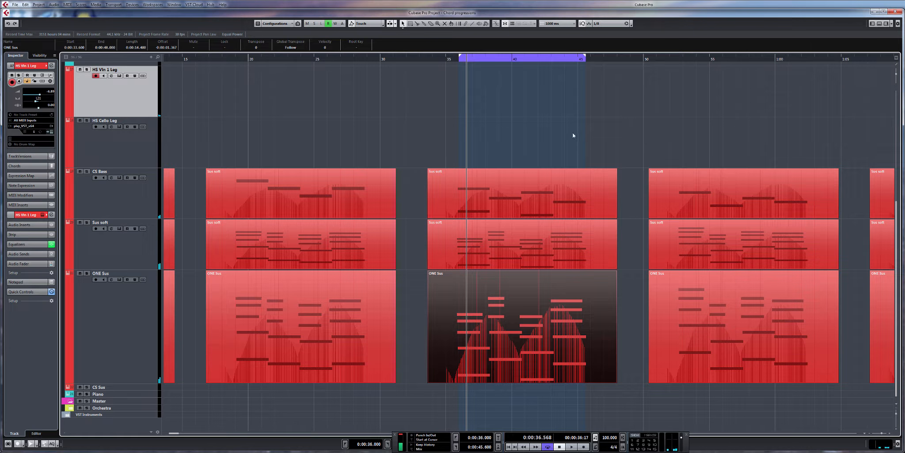
Step: Open the ONE Sus part starting at bar 22 in the editor and play its progression from 0:52
scroll(618, 137, right, 5)
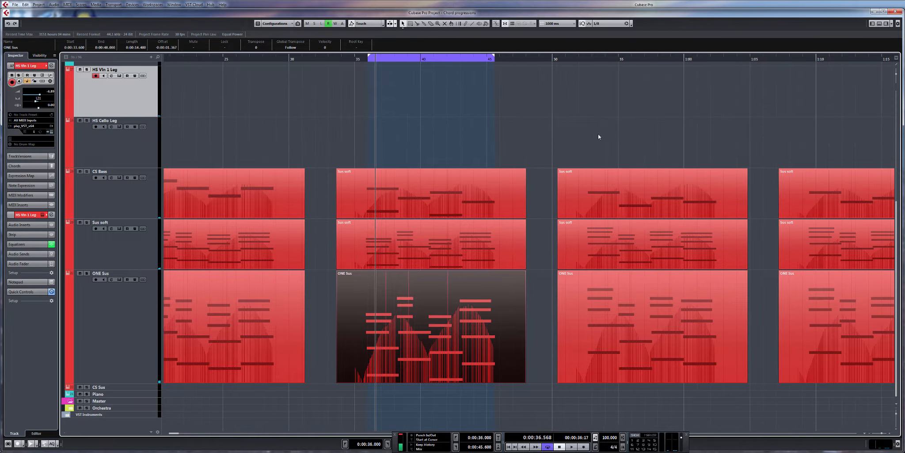
click(460, 61)
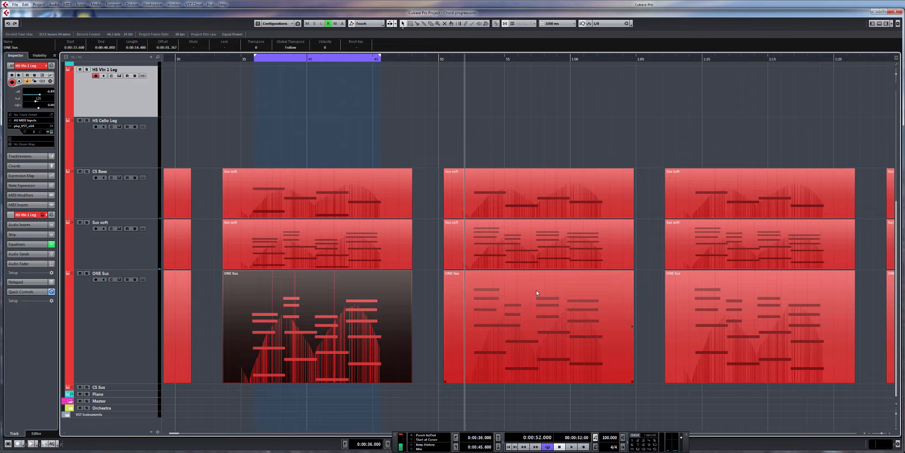
double_click(543, 302)
drag(370, 299, 419, 303)
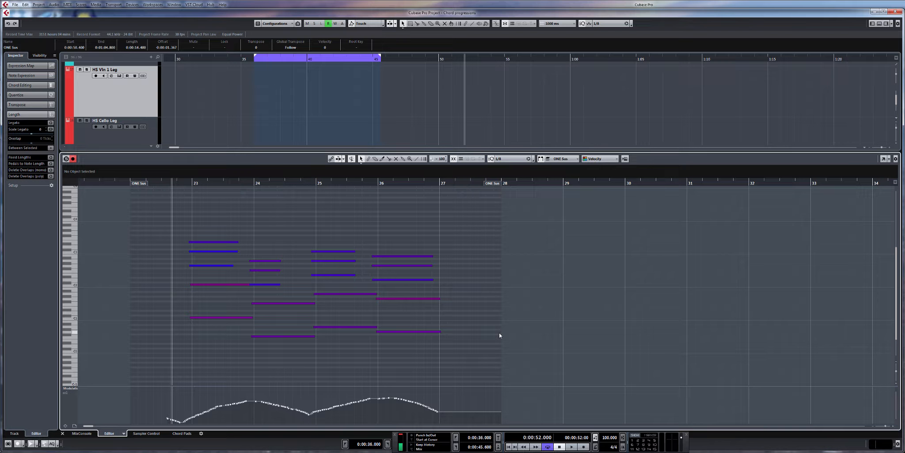
key(space)
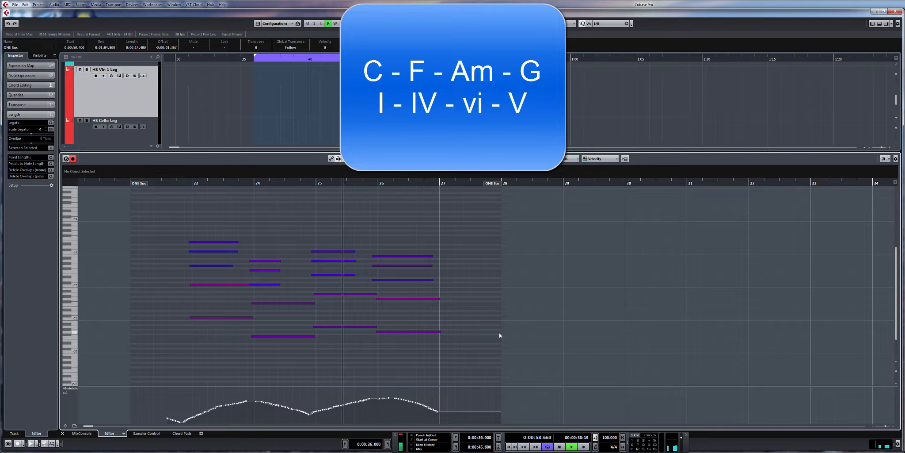
click(880, 25)
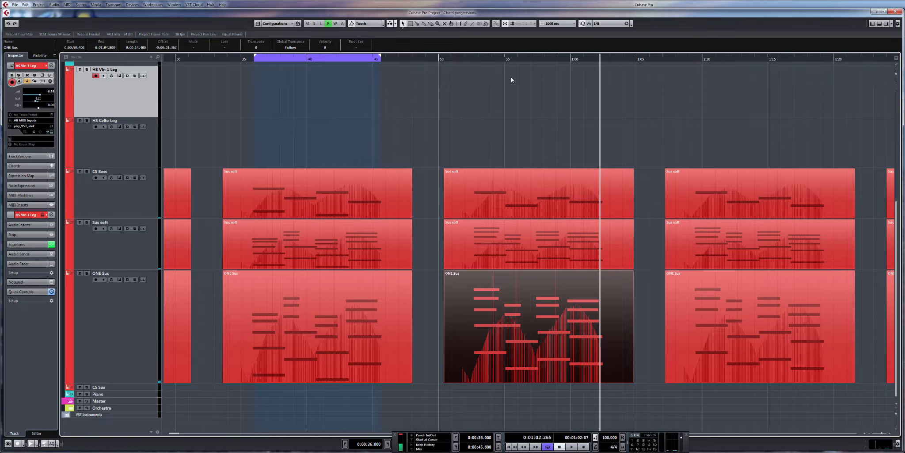
Step: Set the timeline ruler's display format to bars and beats
right_click(467, 57)
click(479, 63)
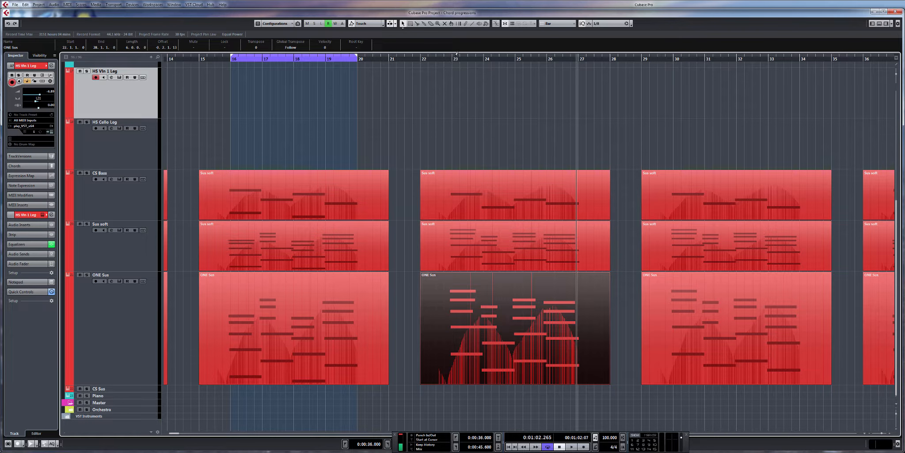
Step: Set the loop range from bar 23 to bar 27 and select the HS Cello Leg track for playing over the loop
drag(457, 53, 558, 64)
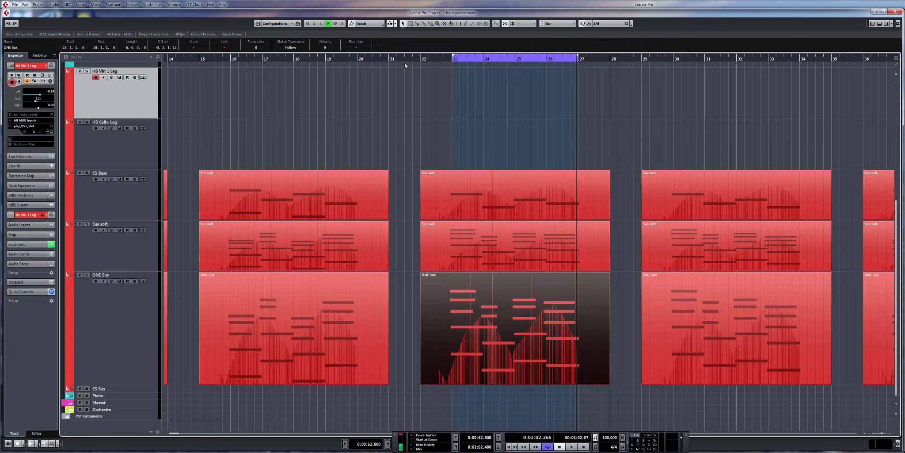
click(421, 58)
click(101, 158)
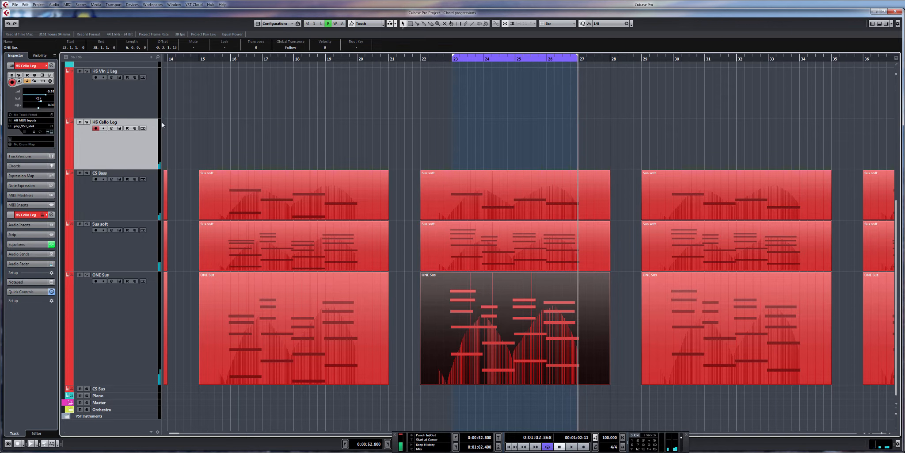
Step: Open the ONE Sus part starting at bar 29 in the editor, play its progression from bar 30, and close the editor
drag(630, 166, 453, 138)
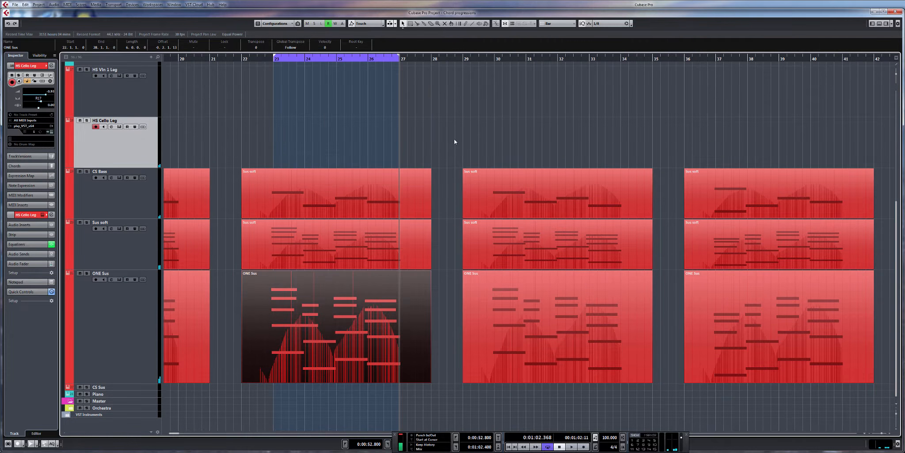
click(493, 60)
scroll(466, 142, right, 3)
scroll(466, 142, left, 2)
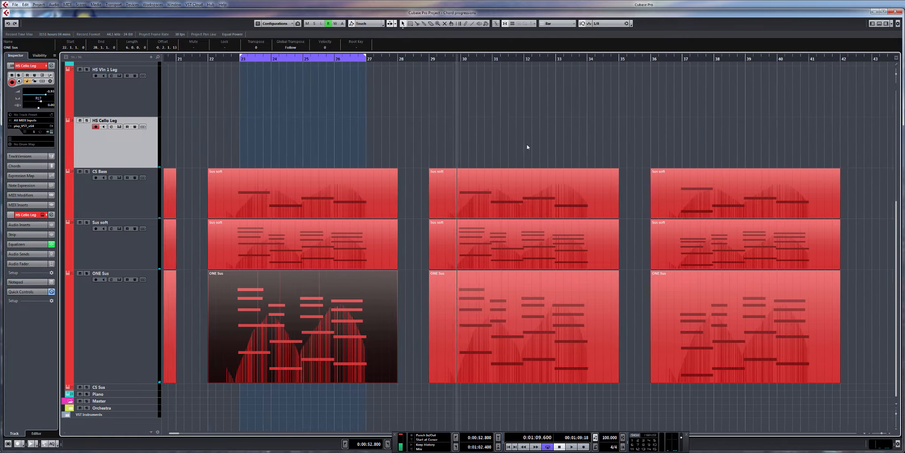
click(539, 356)
double_click(539, 355)
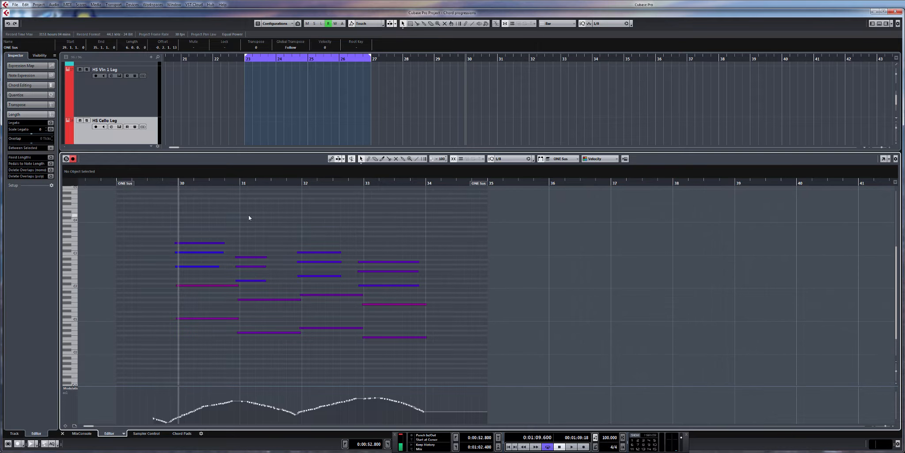
scroll(297, 266, left, 4)
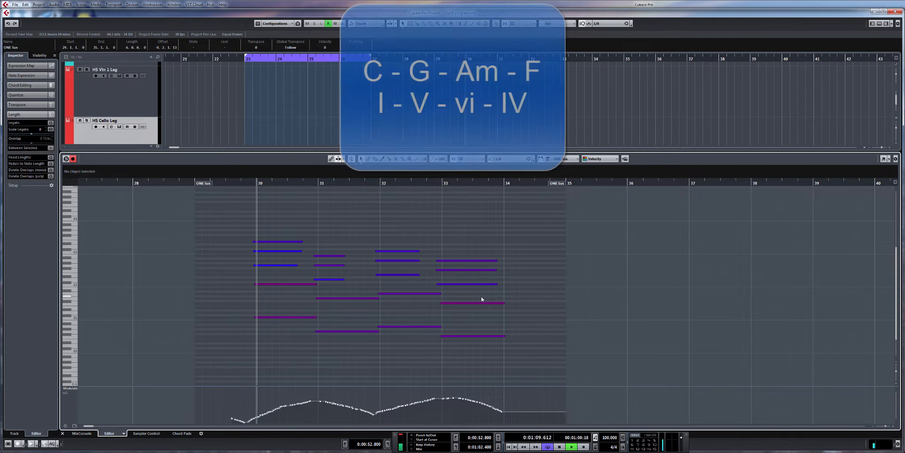
key(space)
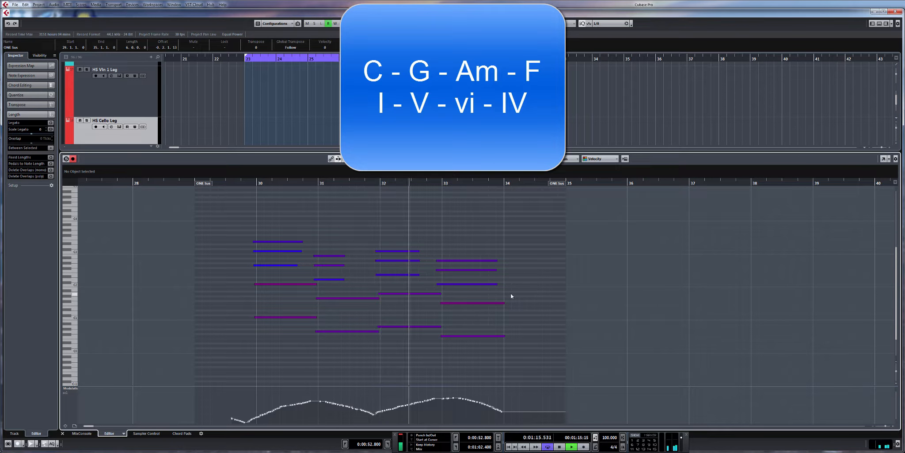
key(space)
click(879, 24)
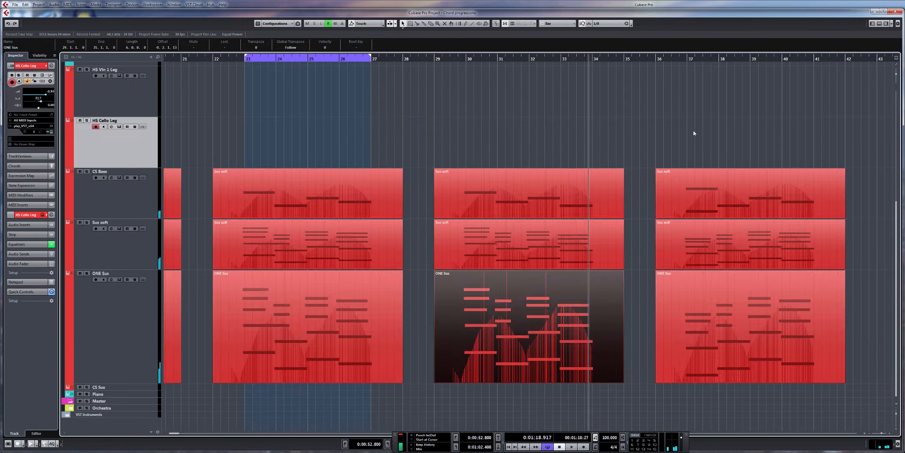
Step: Move the playback position to bar 29 and select the Piano (D) track for live playing
click(443, 59)
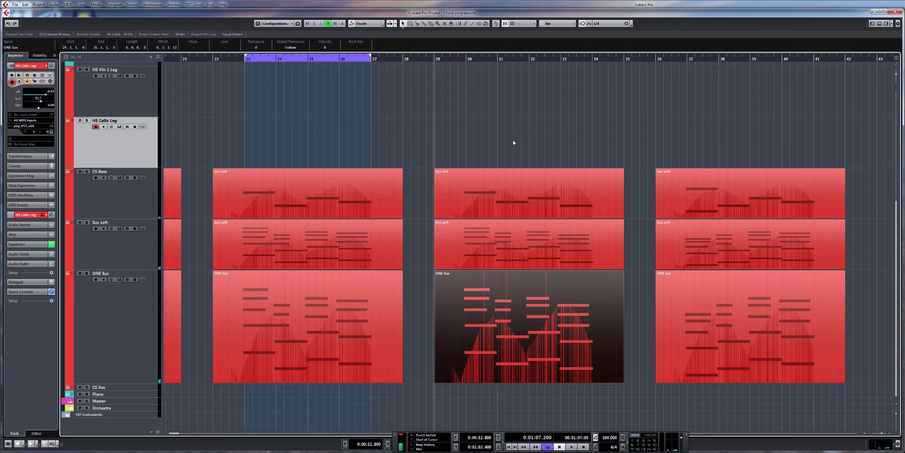
scroll(126, 105, up, 2)
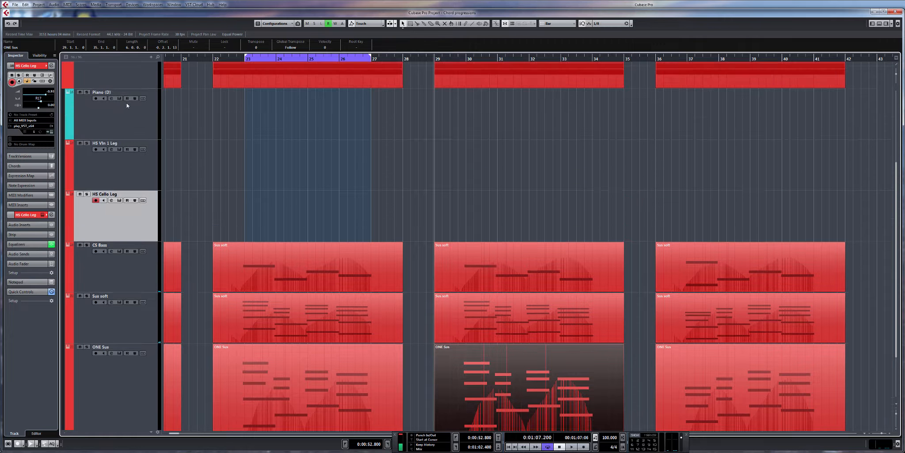
click(126, 115)
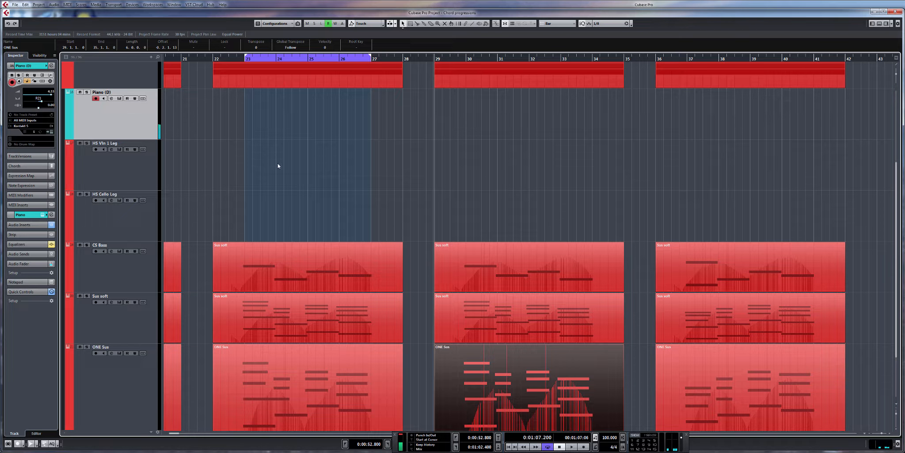
scroll(469, 195, down, 3)
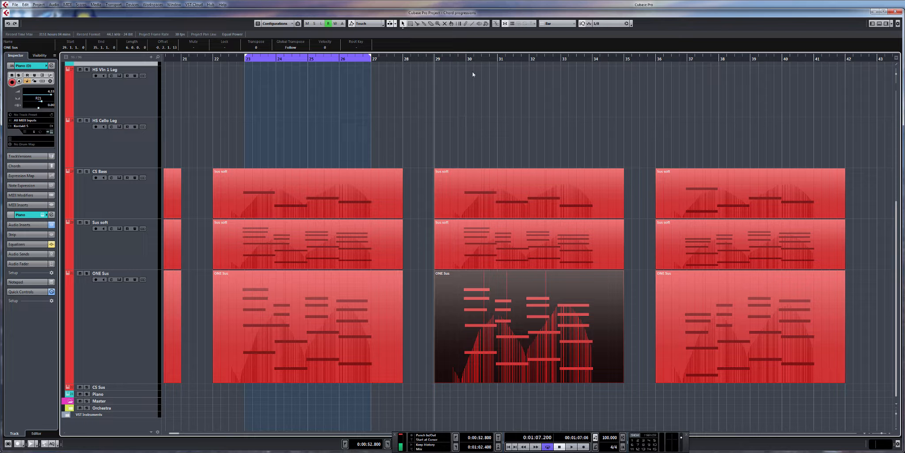
Step: Set the loop range from bar 30 to bar 34 and play the loop with the HS Vln 1 Leg track selected
scroll(611, 372, right, 2)
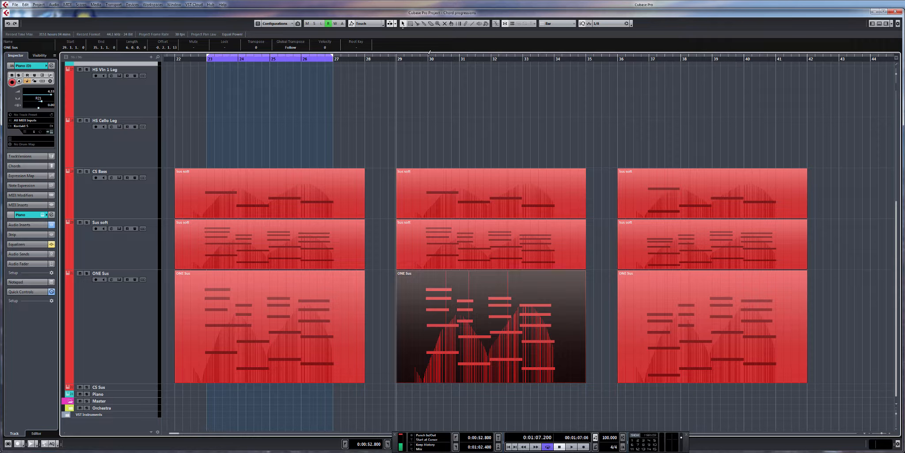
drag(428, 58, 522, 57)
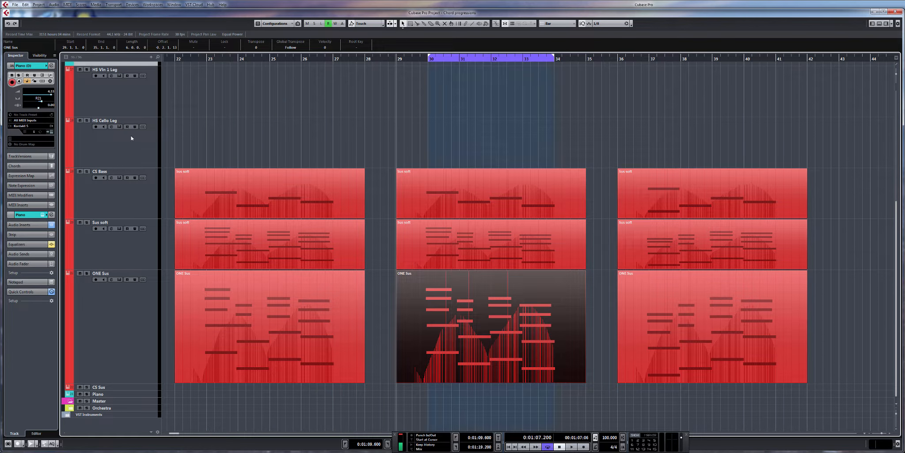
click(130, 96)
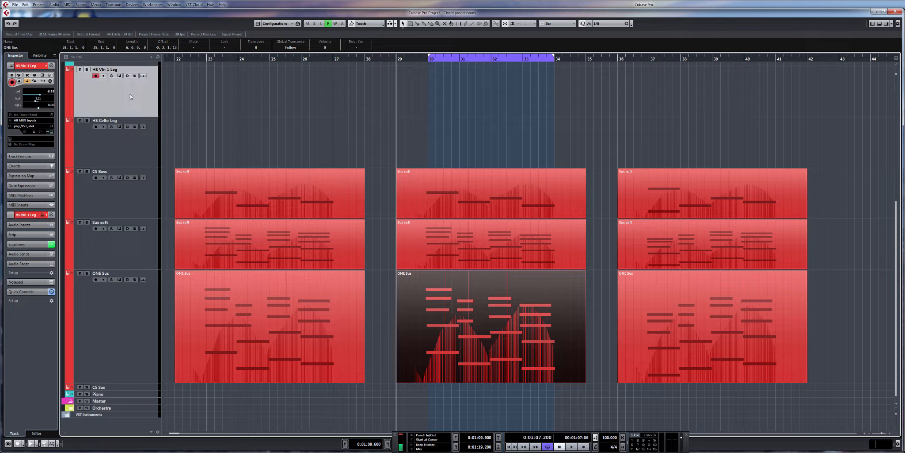
key(space)
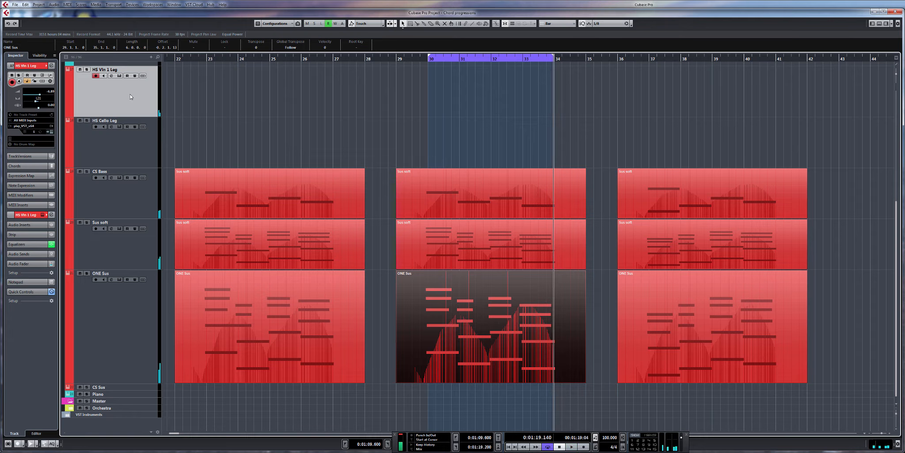
Step: Set the loop range from bar 37 to bar 41
scroll(460, 158, right, 3)
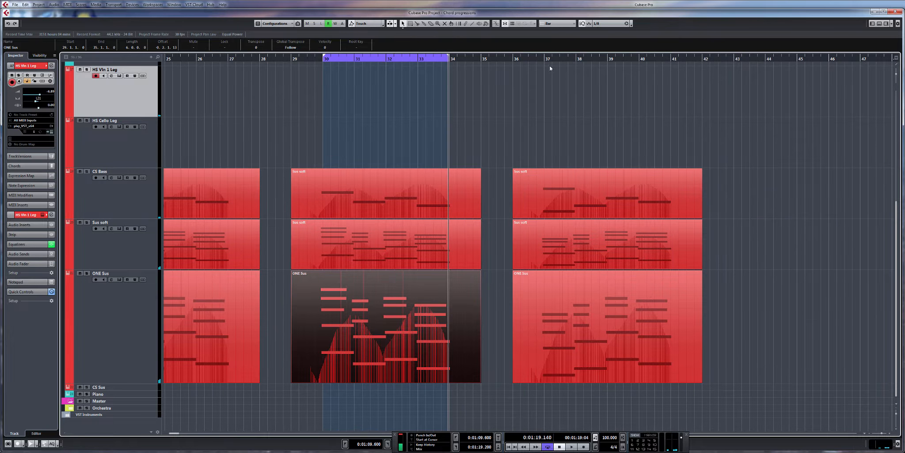
click(514, 61)
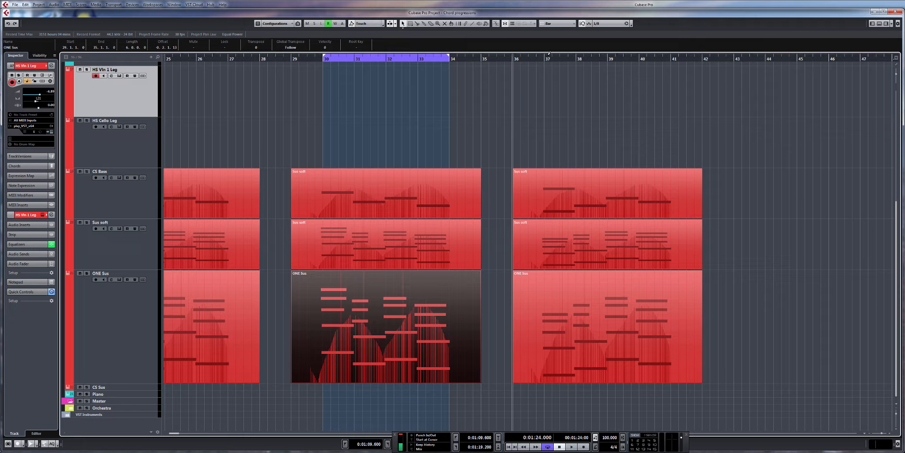
drag(543, 57, 654, 54)
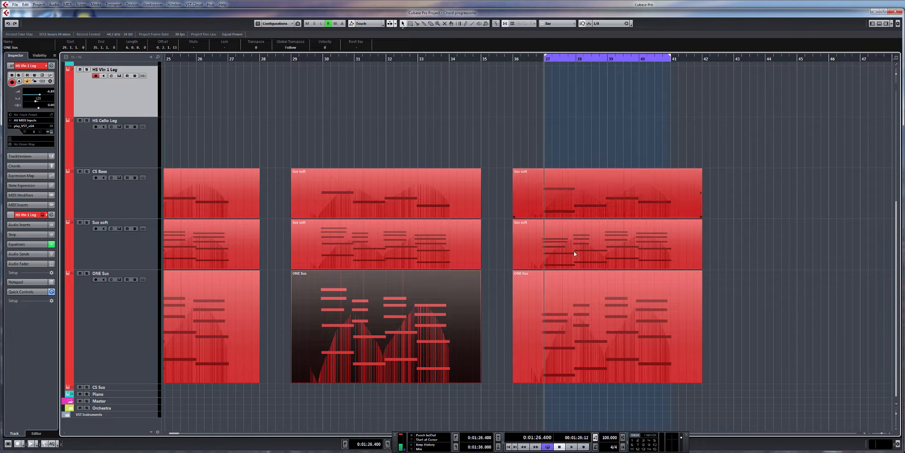
Step: Play the looped progression while viewing the ONE Sus part from bar 36 in the editor, and switch to the HS Cello Leg track
double_click(593, 313)
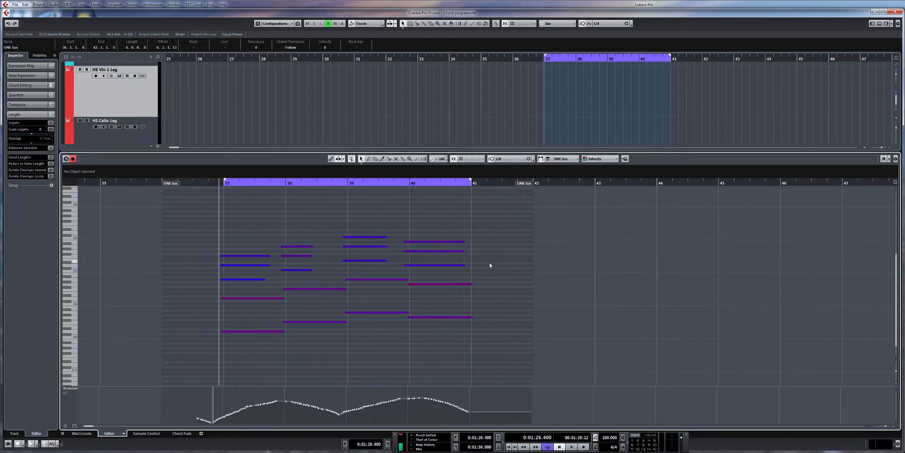
key(space)
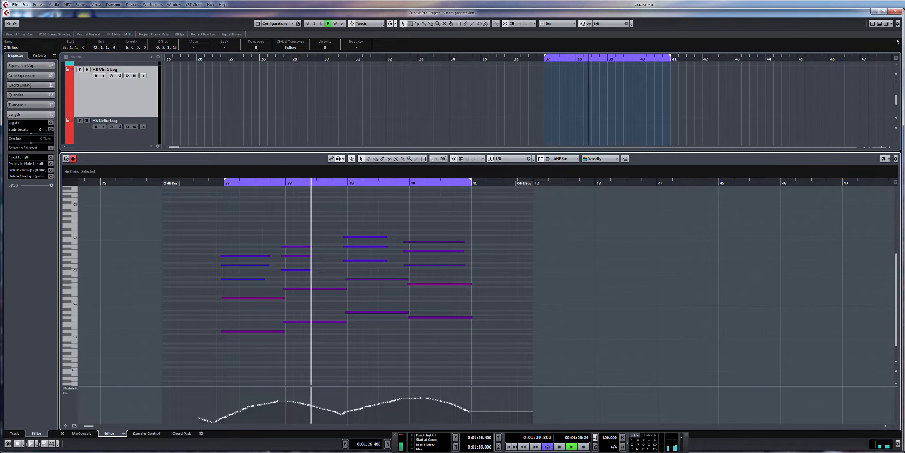
click(879, 24)
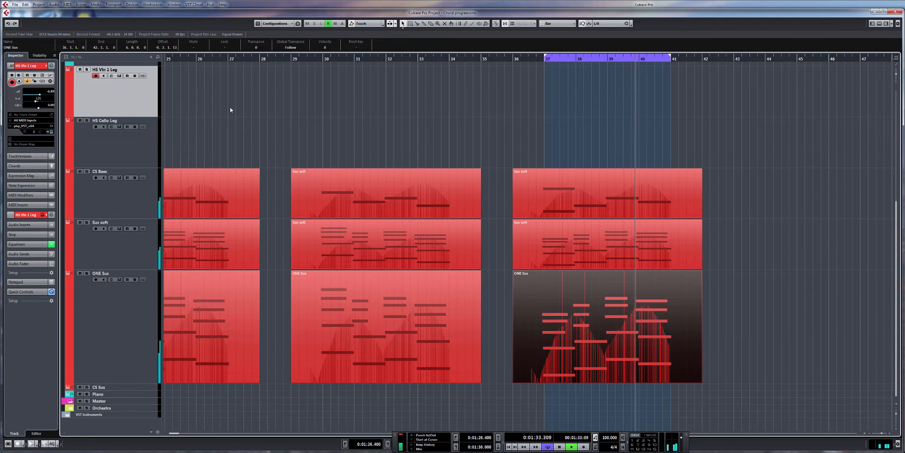
click(135, 154)
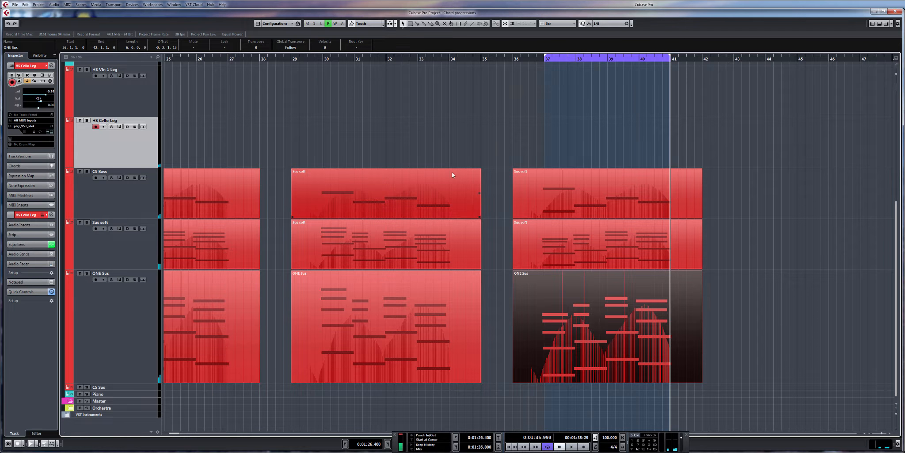
Step: Examine all the chord progressions from bar 1 to bar 42 together in the arrangement, with no part selected
drag(452, 172, 489, 179)
scroll(471, 205, down, 2)
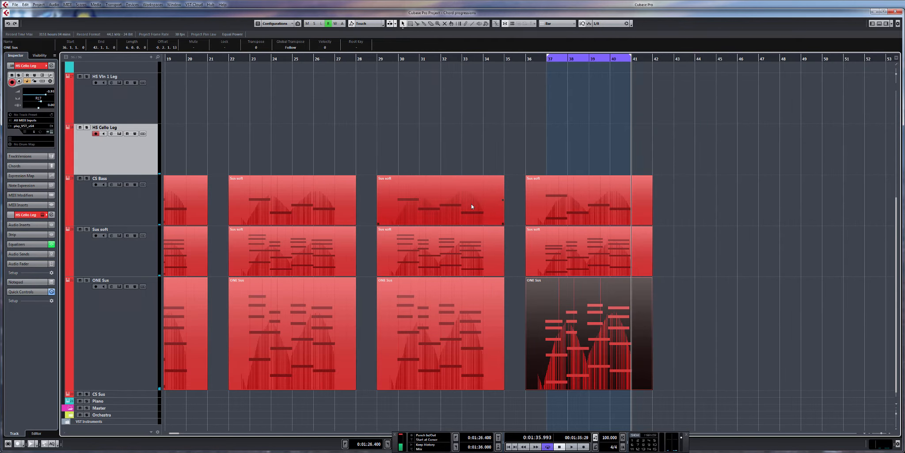
drag(502, 235, 688, 229)
scroll(624, 237, down, 2)
drag(602, 231, 667, 245)
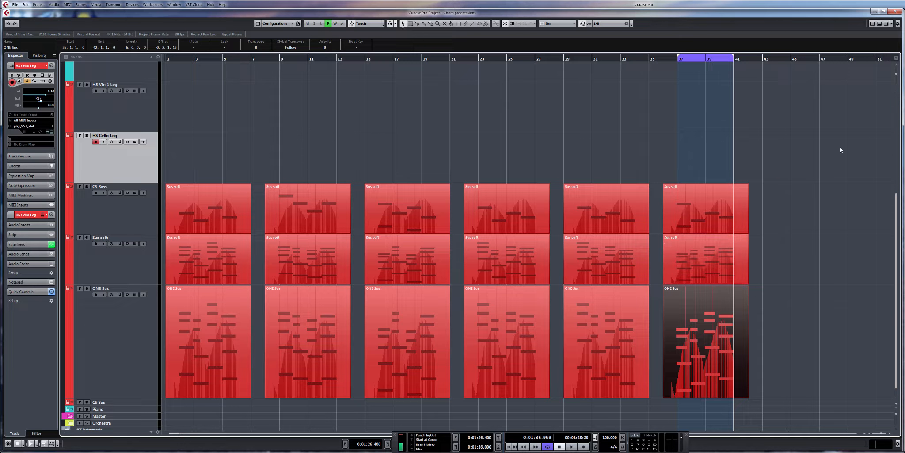
drag(840, 147, 597, 147)
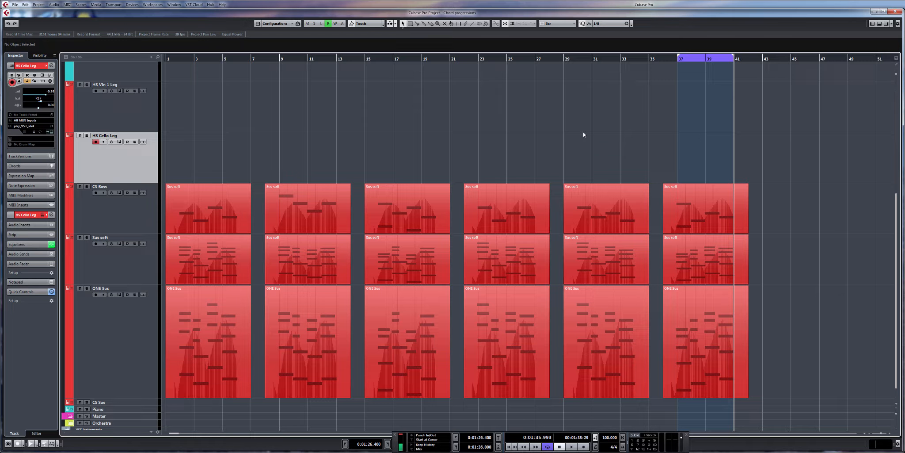
drag(745, 187, 765, 182)
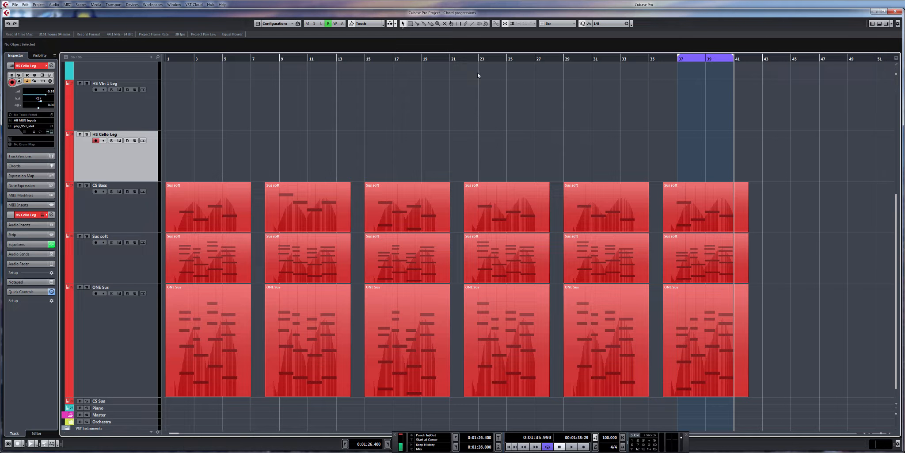
Step: Compare the progressions by playing short passages from bar 30, bar 23 and just after bar 30
click(573, 57)
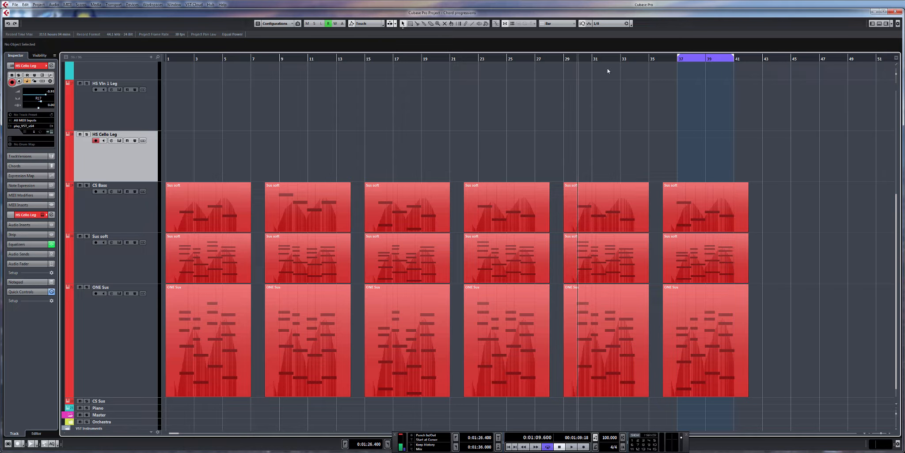
key(space)
click(475, 59)
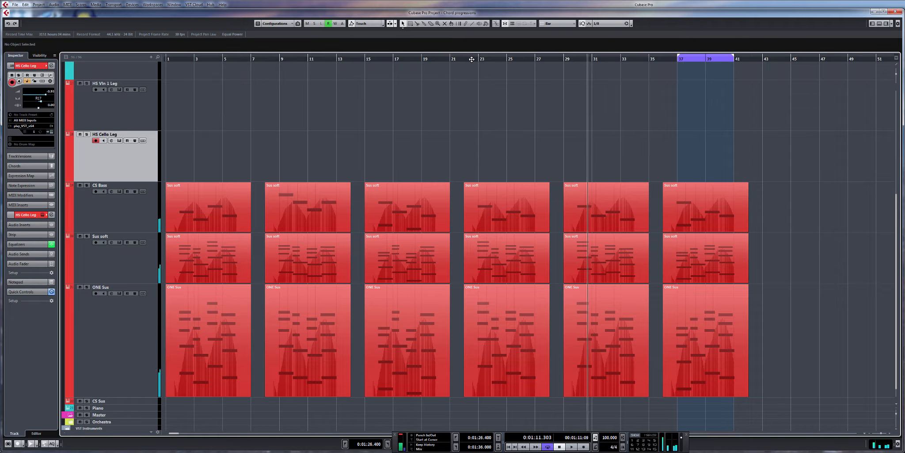
click(584, 60)
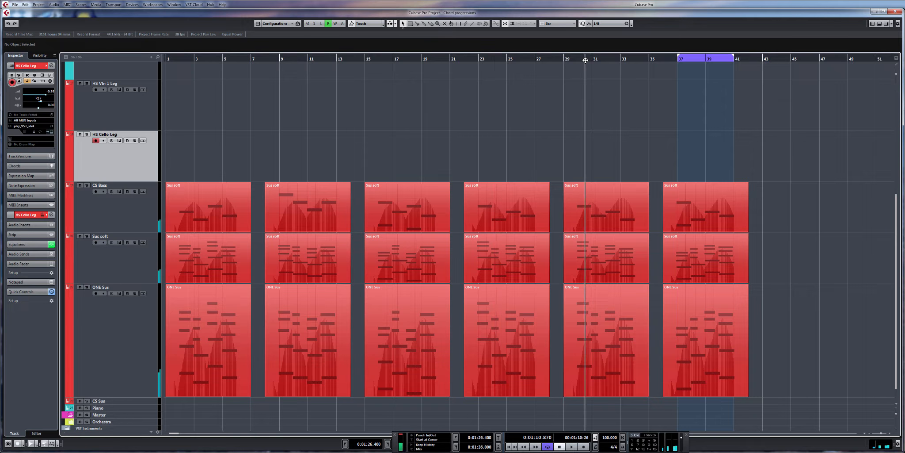
key(space)
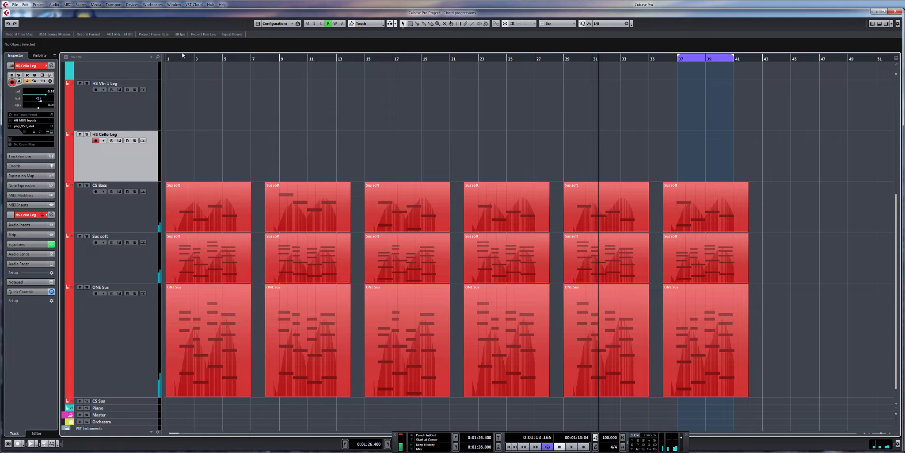
Step: Copy the first progression's string parts to bar 47, placing them on the CS Bass, Sus soft and ONE Sus tracks
drag(203, 303, 227, 391)
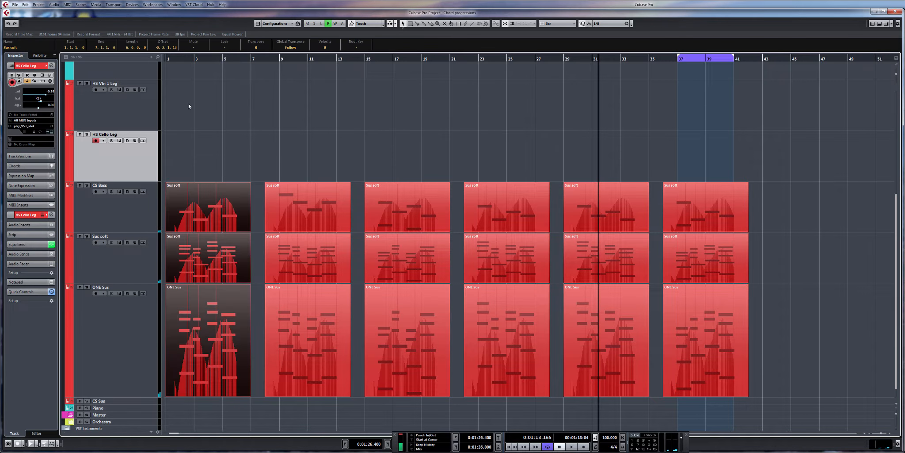
scroll(572, 187, right, 4)
scroll(572, 187, down, 1)
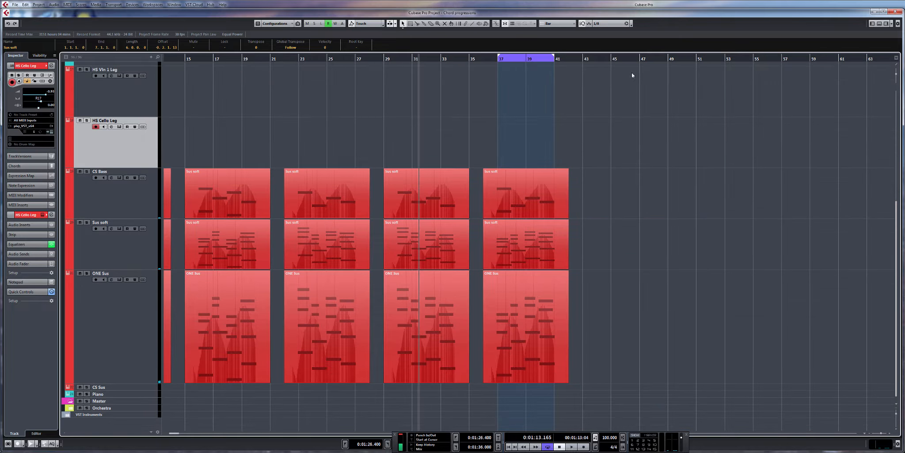
click(641, 61)
key(ctrl+v)
scroll(687, 139, right, 2)
scroll(687, 139, up, 1)
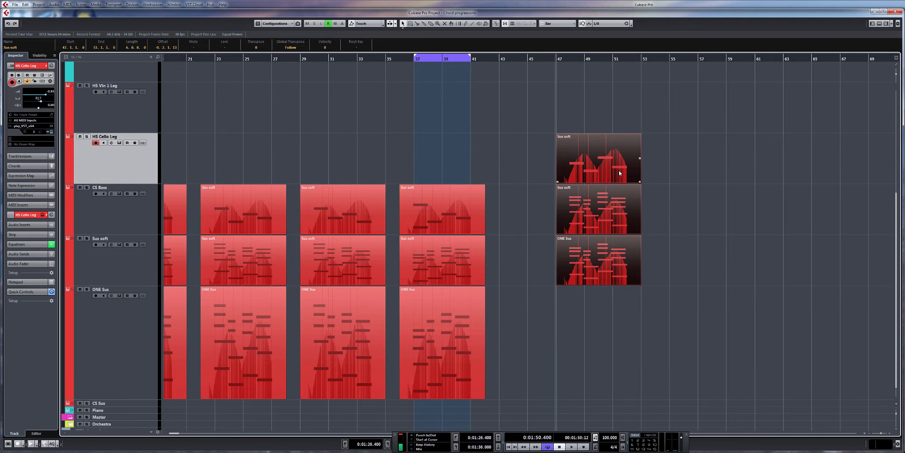
drag(620, 191, 616, 230)
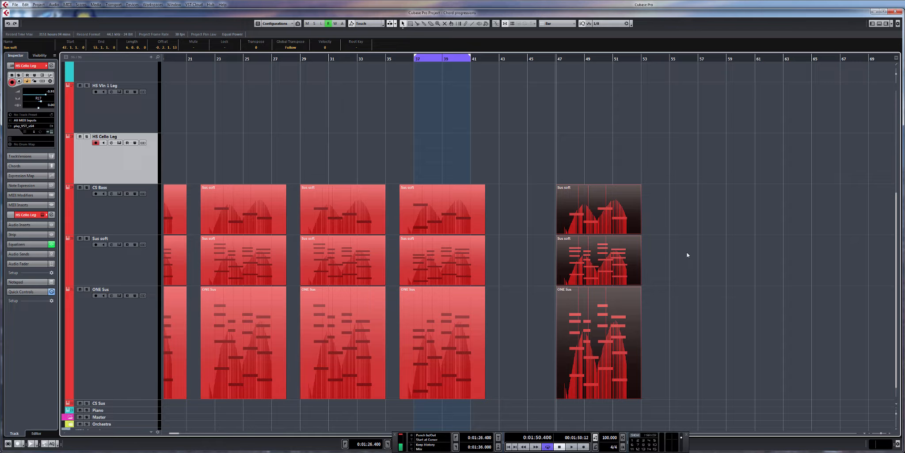
Step: Examine the notes of the copied progression at bar 47 in the editor and return to the full arrangement
double_click(610, 314)
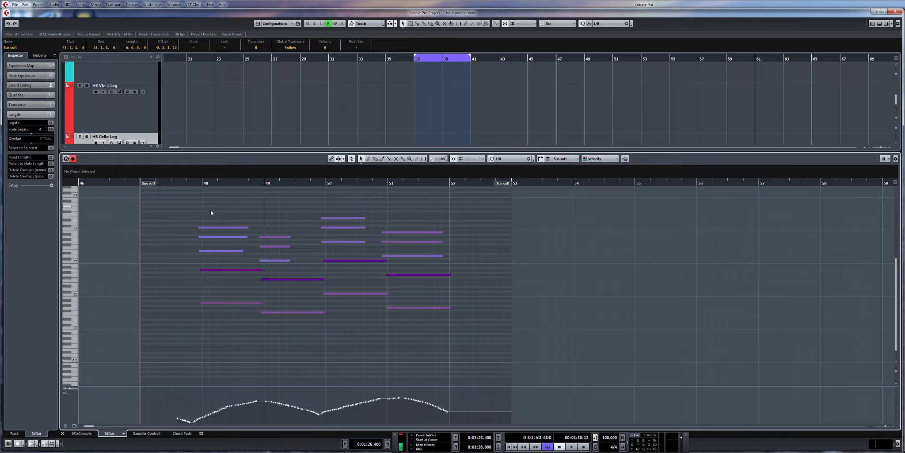
drag(230, 232, 311, 266)
scroll(269, 230, up, 1)
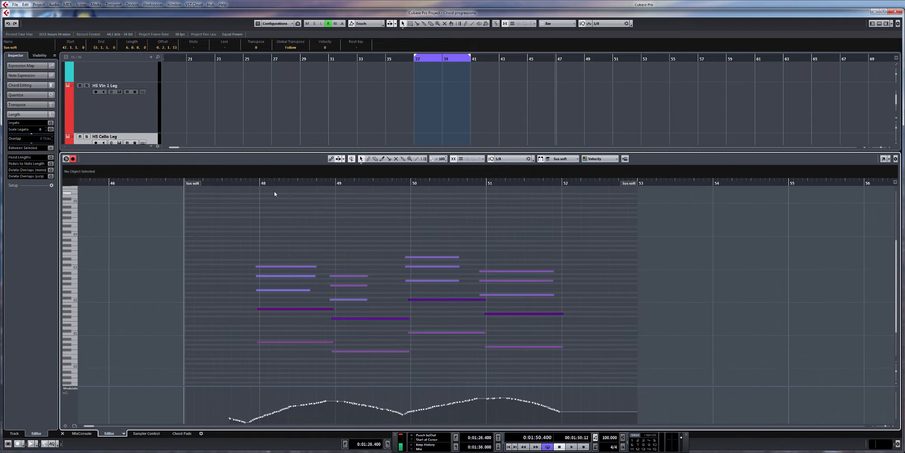
key(ctrl+e)
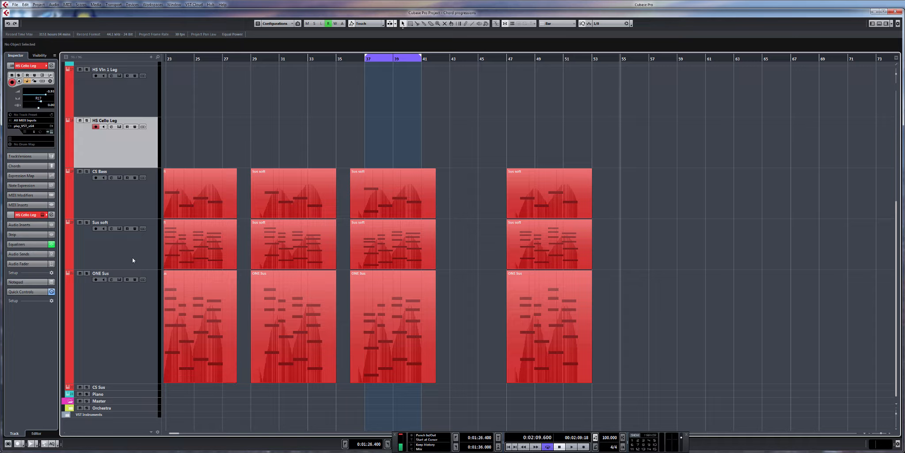
Step: Play a chord variation live from bar 55 with Sus soft and ONE Sus armed, and capture it with Retrospective MIDI Record
click(125, 248)
shift+click(126, 305)
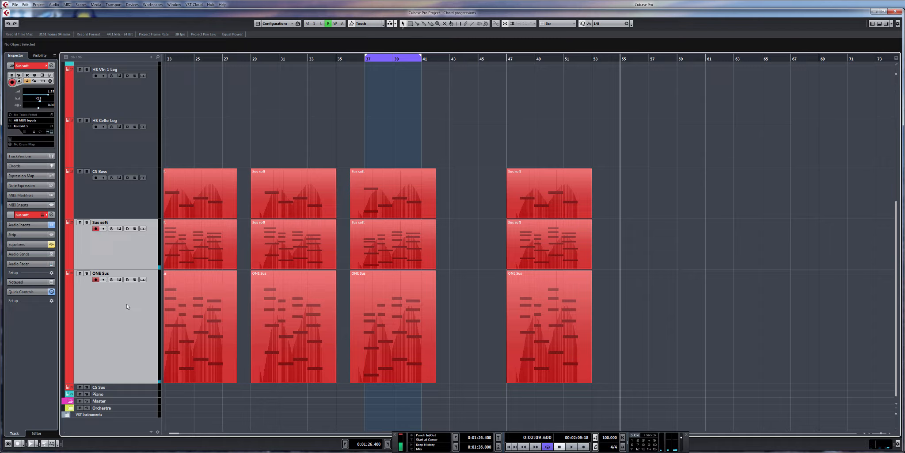
key(space)
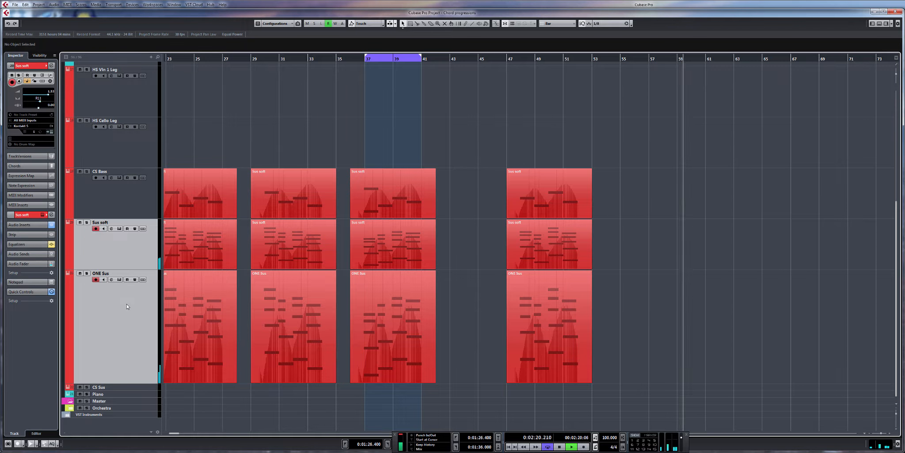
key(space)
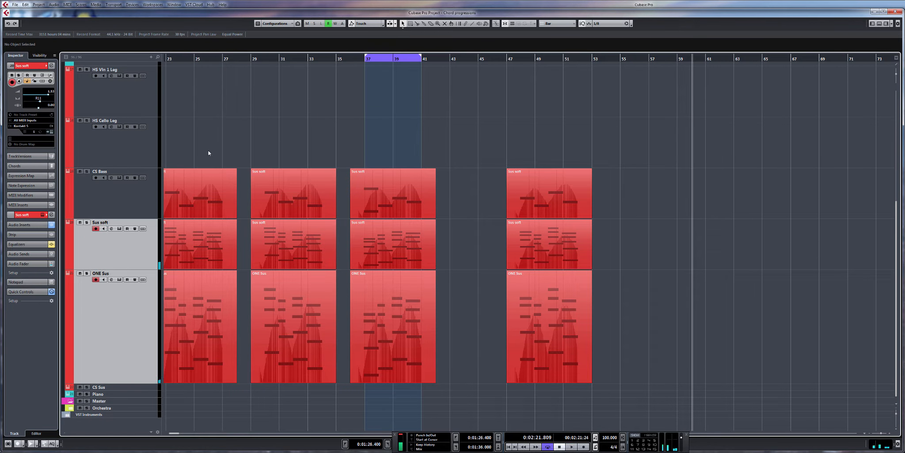
click(113, 5)
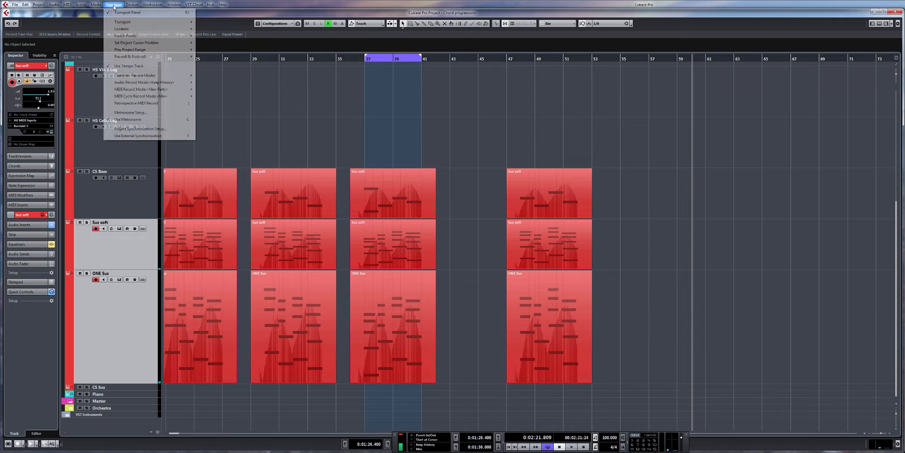
click(159, 104)
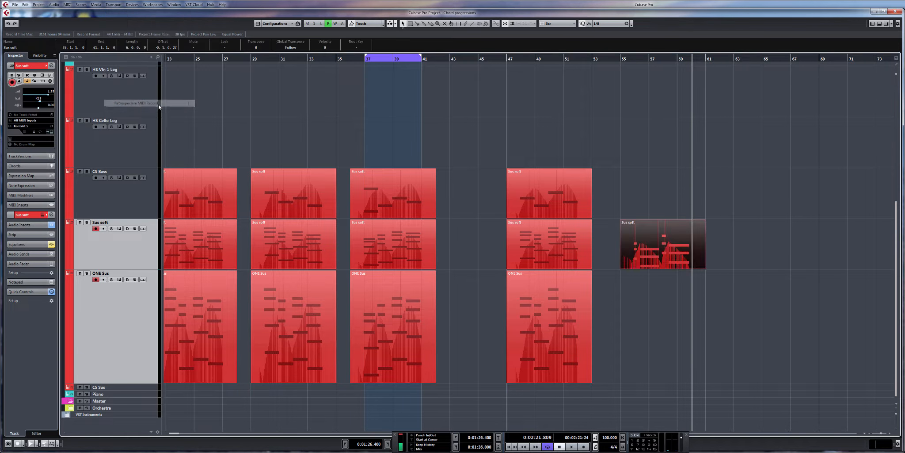
Step: Copy the captured Sus soft part at bar 55 onto the ONE Sus track at the same position
click(623, 59)
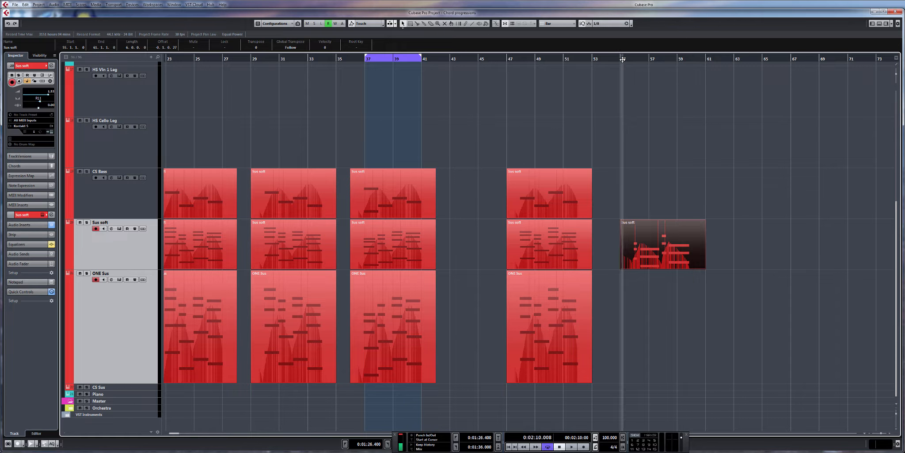
key(h)
key(h)
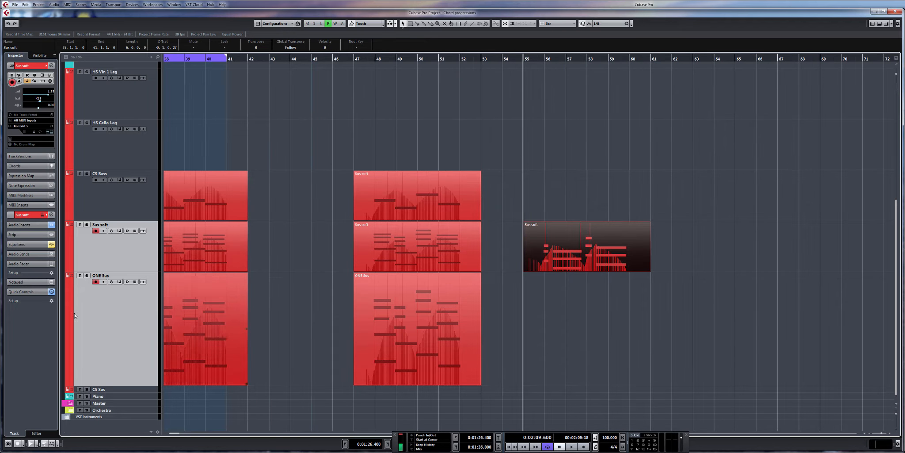
click(130, 341)
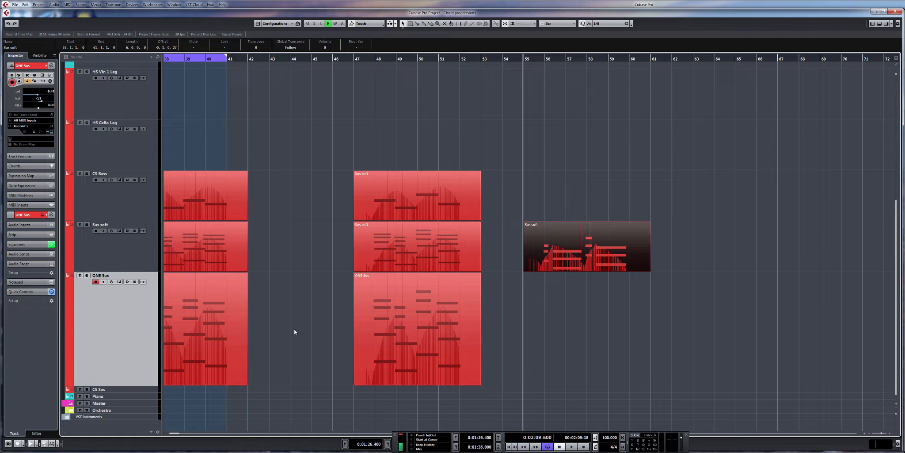
key(ctrl+v)
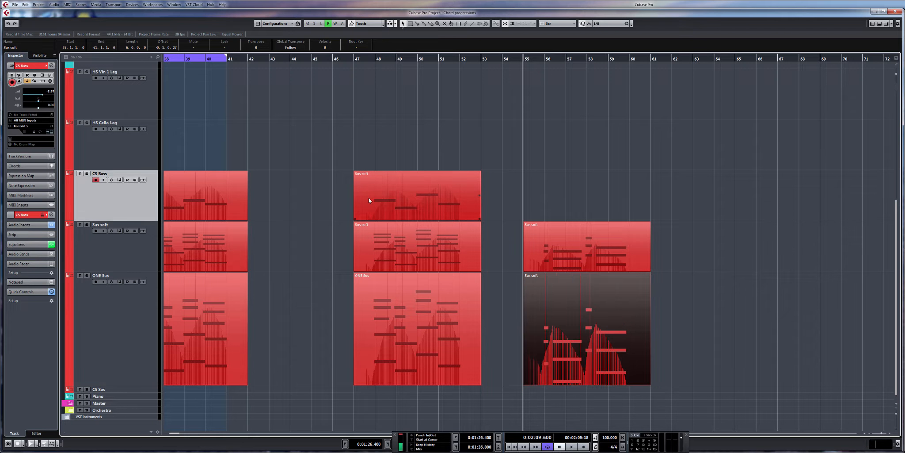
Step: Record a bass line for the variation on the CS Bass track from bar 55, and place the cursor at bar 62
key(space)
key(KP_Multiply)
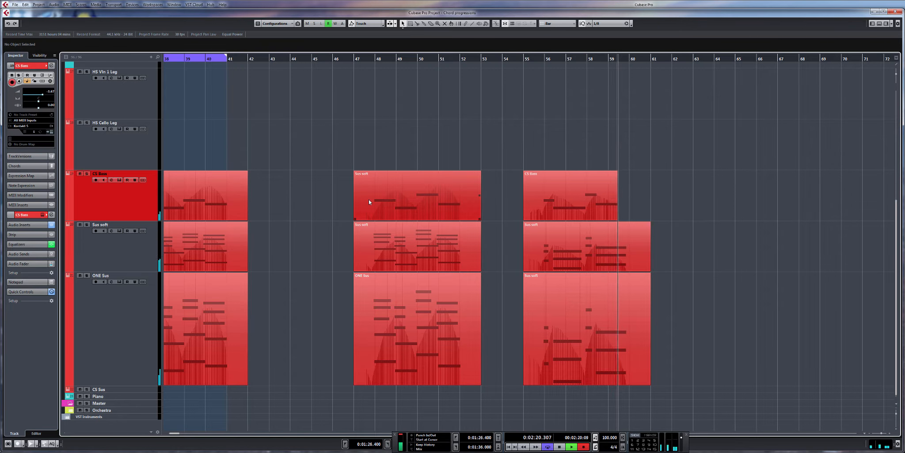
key(space)
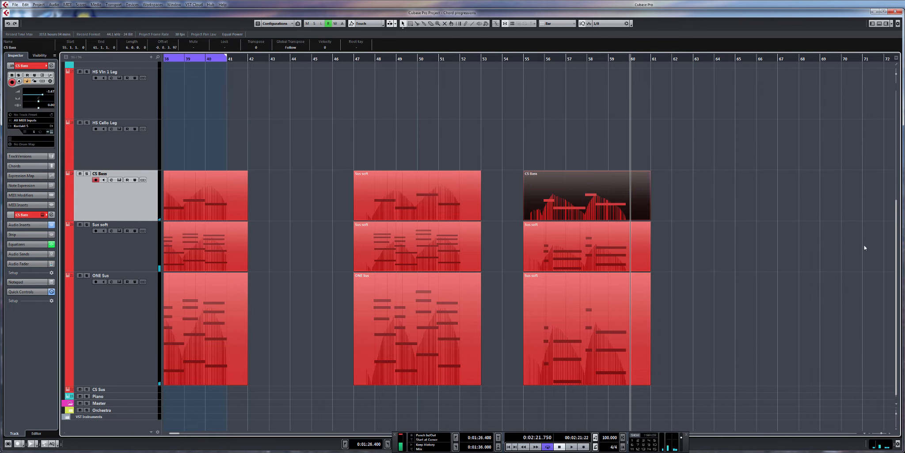
drag(679, 228, 666, 226)
click(660, 58)
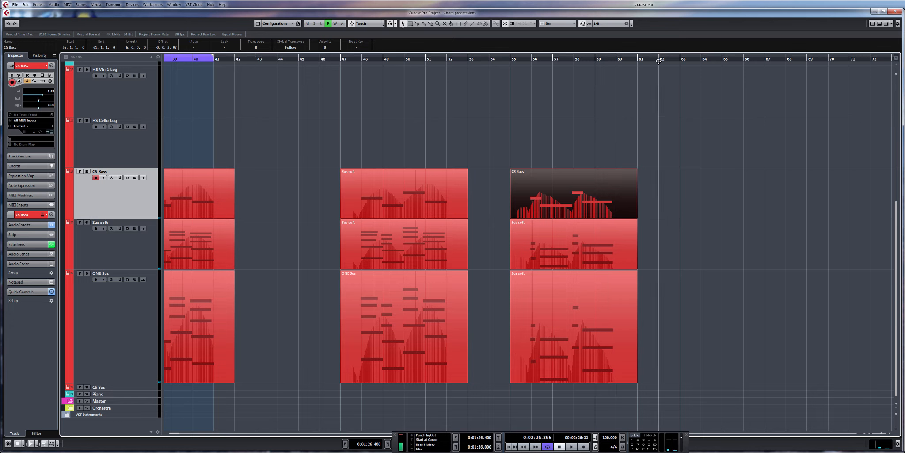
Step: Compare the string parts of the progression at bar 47 with the variation at bar 55 in the editor
drag(699, 342, 402, 172)
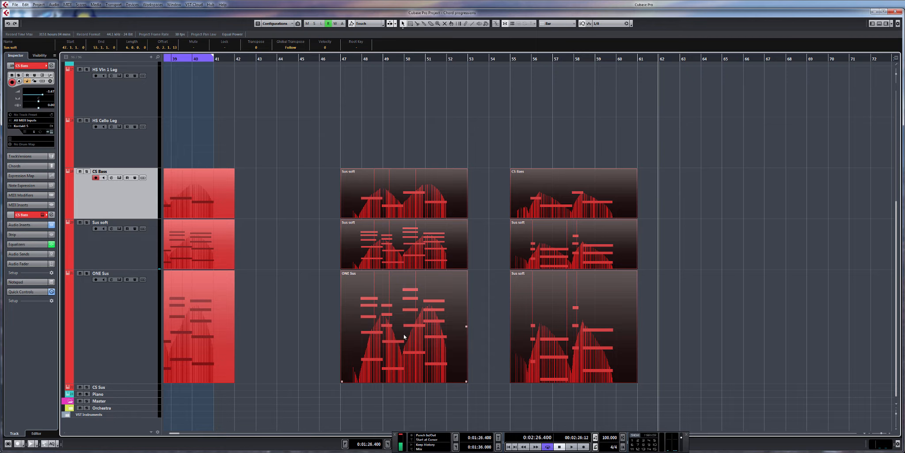
double_click(404, 337)
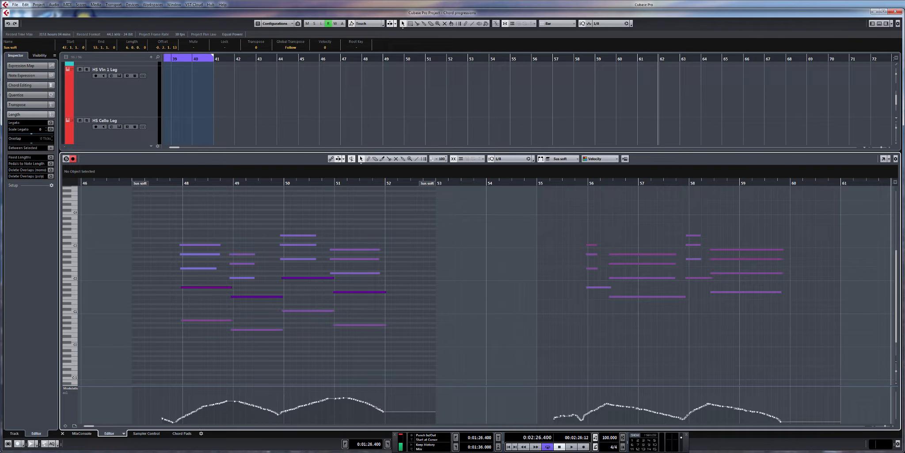
click(884, 22)
scroll(738, 182, right, 5)
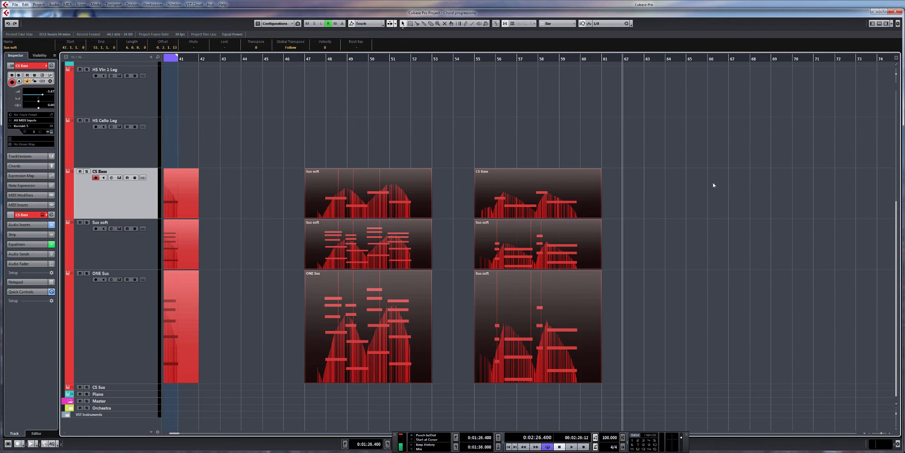
Step: Record a second chord variation on the Sus soft and ONE Sus tracks together from bar 62
key(ctrl+a)
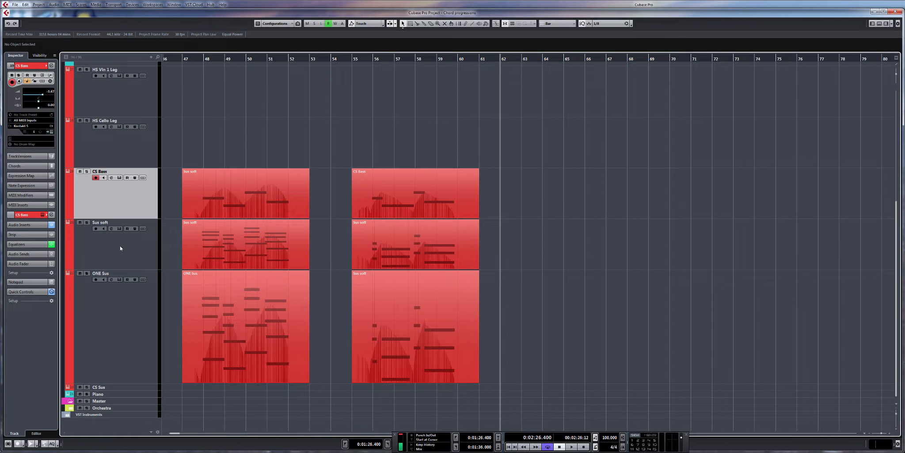
key(Down)
shift+click(125, 345)
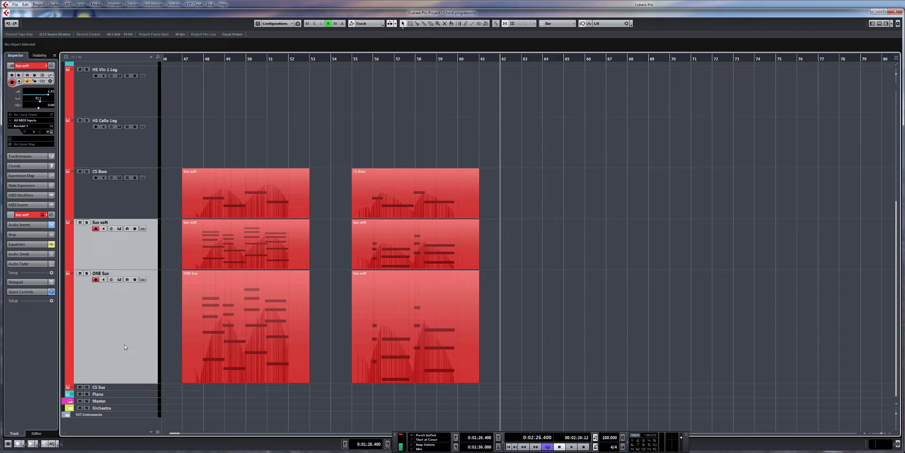
key(KP_Multiply)
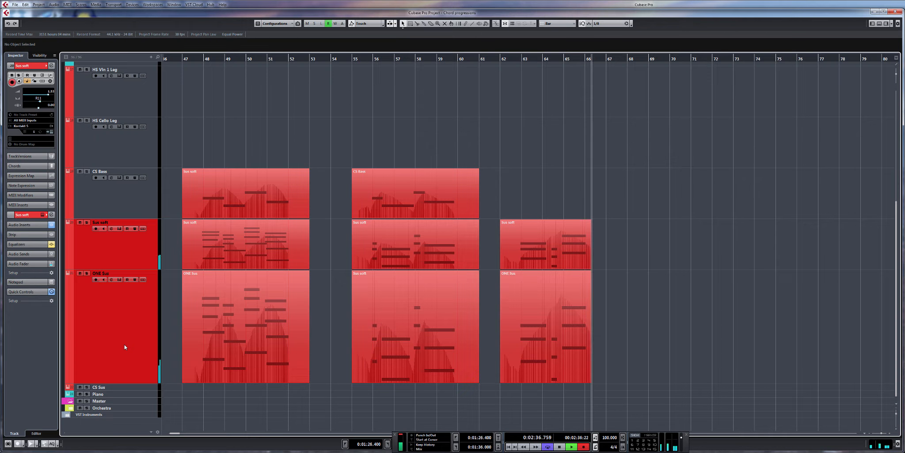
key(space)
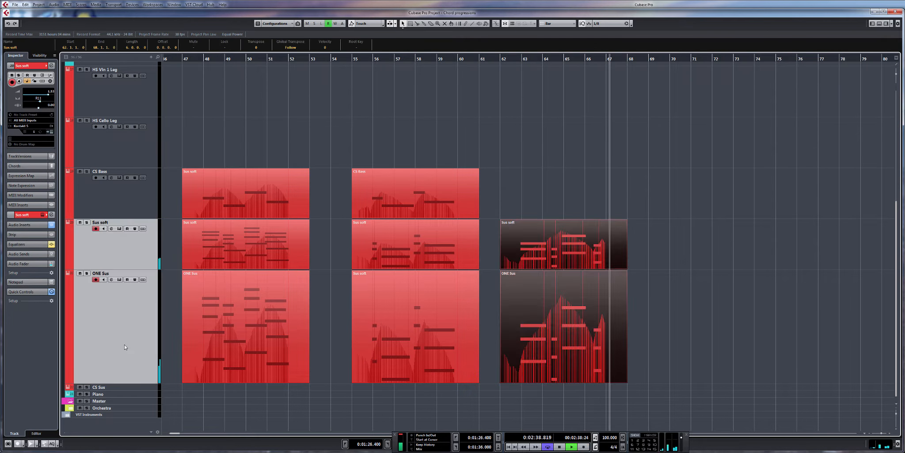
Step: Record the matching bass line on the CS Bass track from bar 62
drag(502, 56, 506, 155)
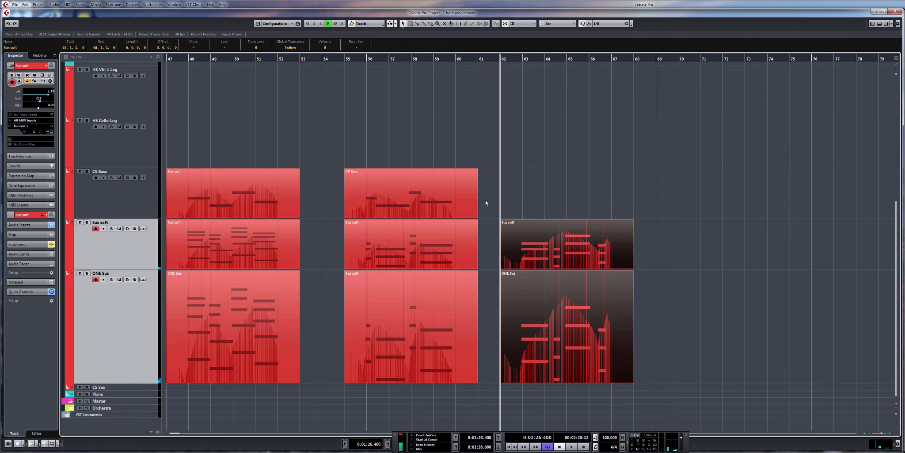
click(126, 211)
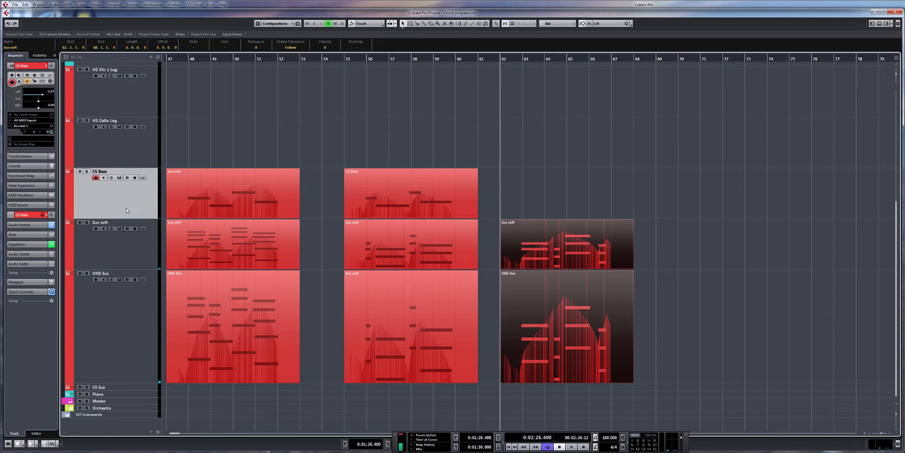
key(KP_Multiply)
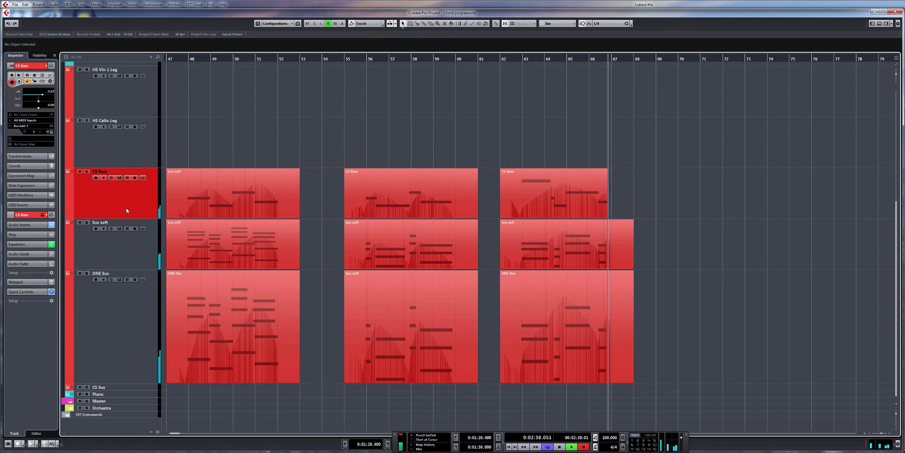
key(space)
scroll(336, 179, left, 2)
scroll(332, 177, down, 1)
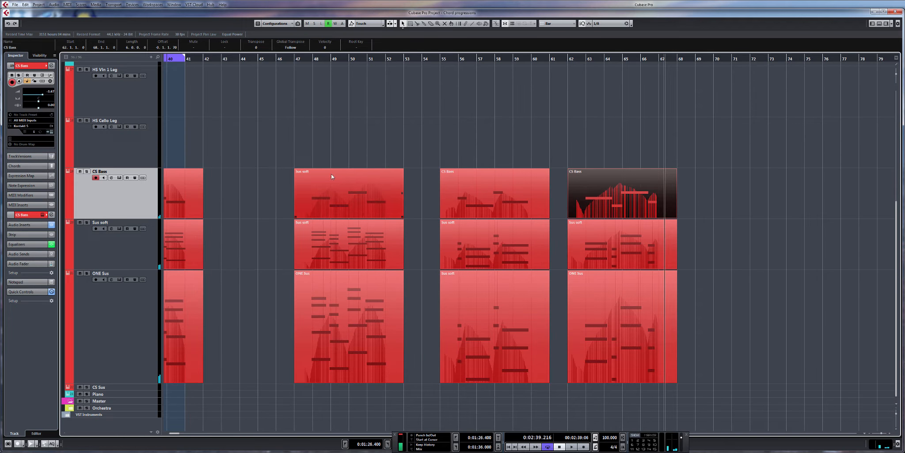
Step: Compare the notes of the three versions at bars 47, 55 and 62 side by side in the editor
drag(328, 153, 618, 378)
double_click(614, 334)
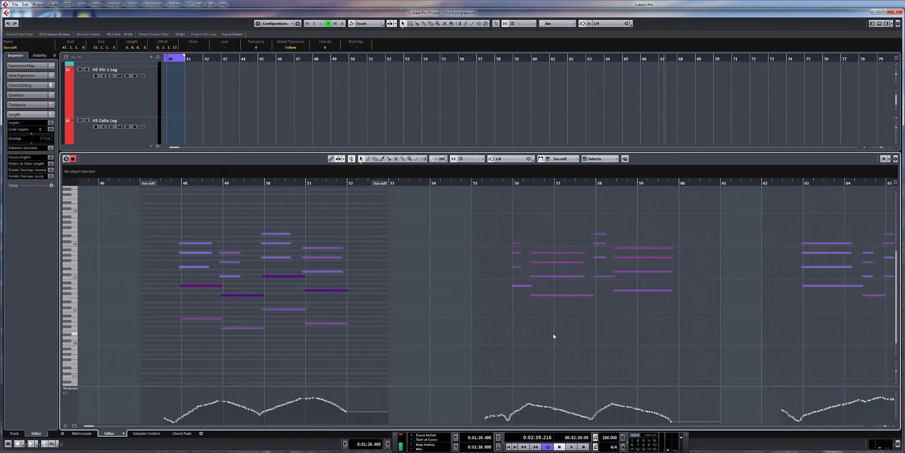
scroll(553, 334, down, 2)
drag(545, 310, 466, 327)
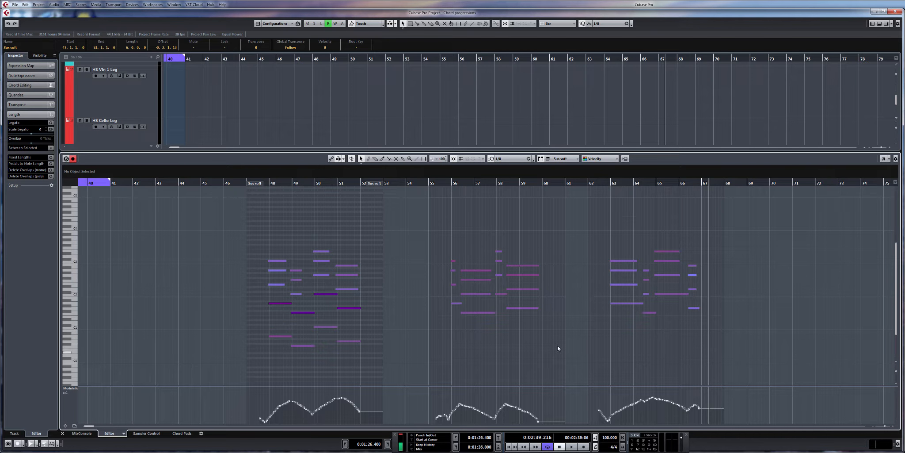
click(879, 25)
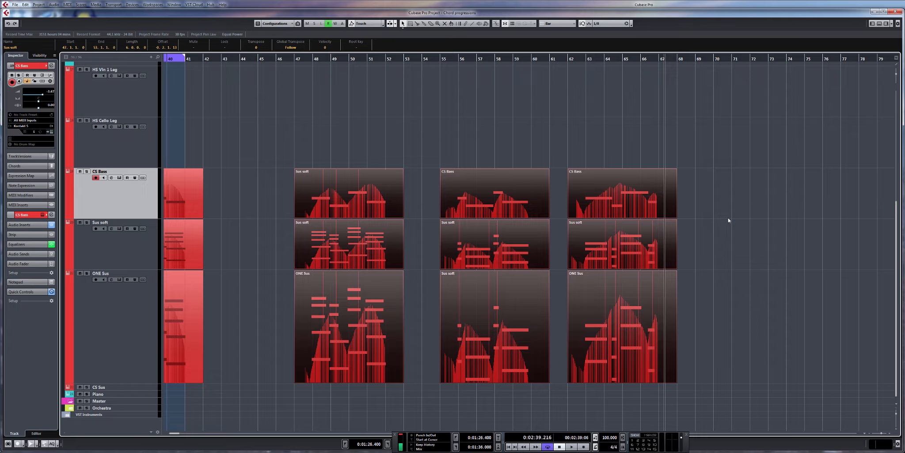
Step: Examine the three versions from bar 47 alongside the earlier progressions in the arrangement, with no part selected
scroll(747, 225, left, 1)
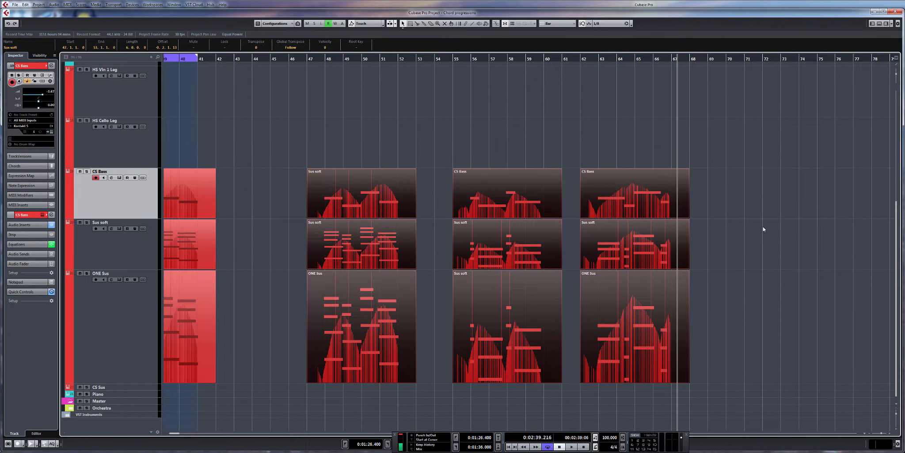
drag(776, 232, 698, 249)
scroll(750, 242, down, 2)
scroll(737, 245, down, 2)
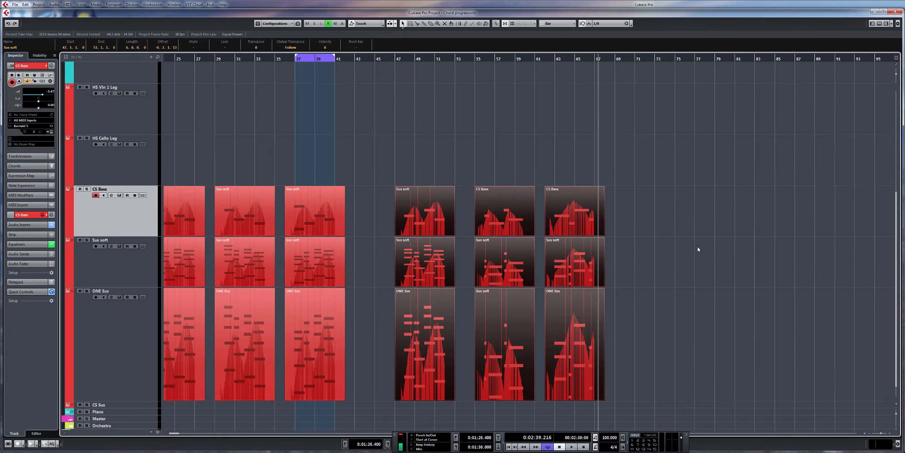
click(685, 229)
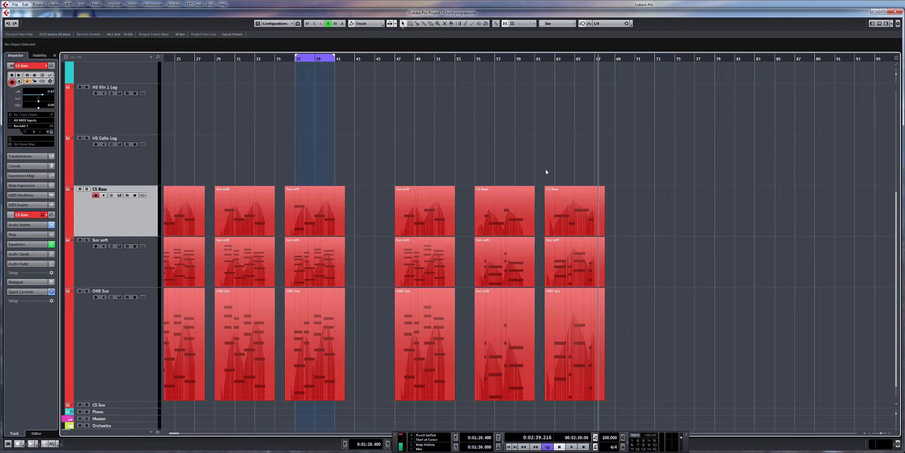
Step: Play on from about bar 73 with the Sus soft and ONE Sus tracks armed for live chords
drag(437, 172, 452, 406)
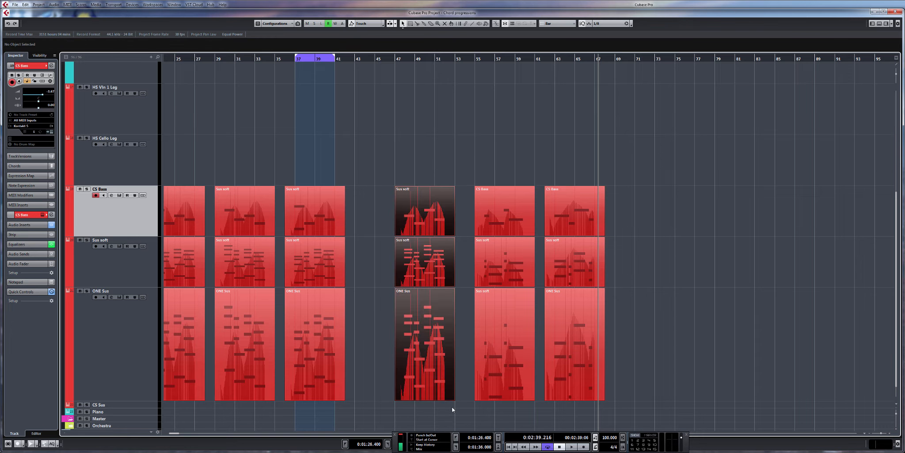
click(655, 61)
drag(405, 179, 636, 173)
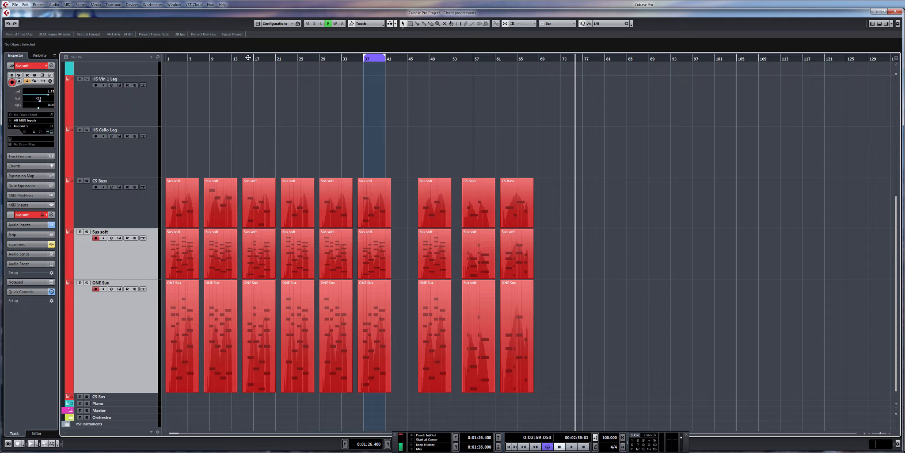
Step: Copy the progression parts starting at bar 22 on the CS Bass, Sus soft and ONE Sus tracks and paste them at bar 78
drag(249, 56, 250, 62)
drag(279, 336, 303, 445)
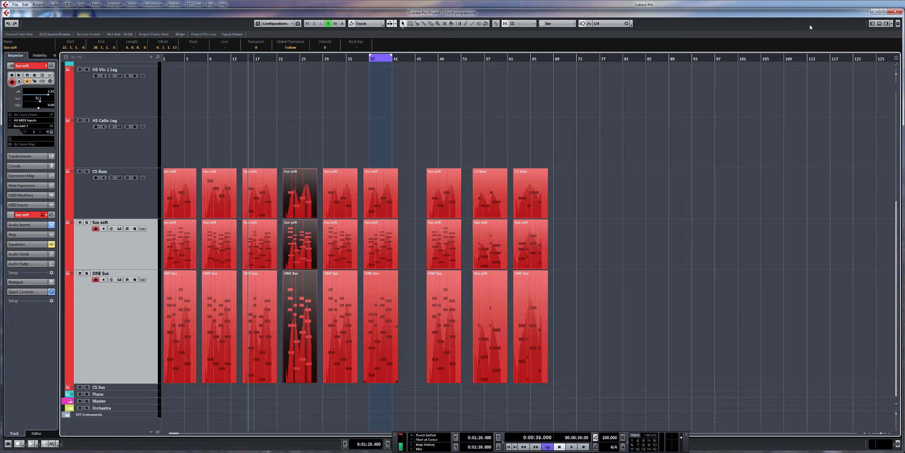
click(603, 59)
key(ctrl+v)
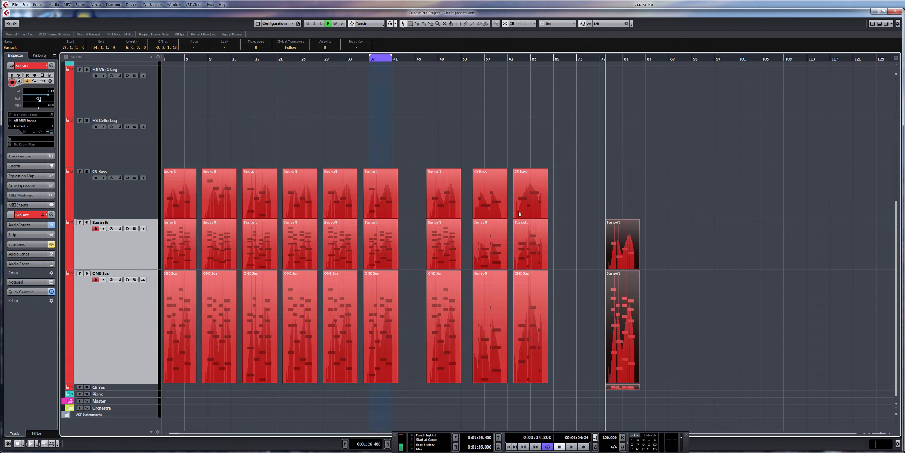
Step: Move the pasted parts at bar 78 up one track so they sit on CS Bass, Sus soft and ONE Sus
key(h)
key(h)
key(h)
key(h)
drag(549, 241, 551, 190)
scroll(615, 213, right, 2)
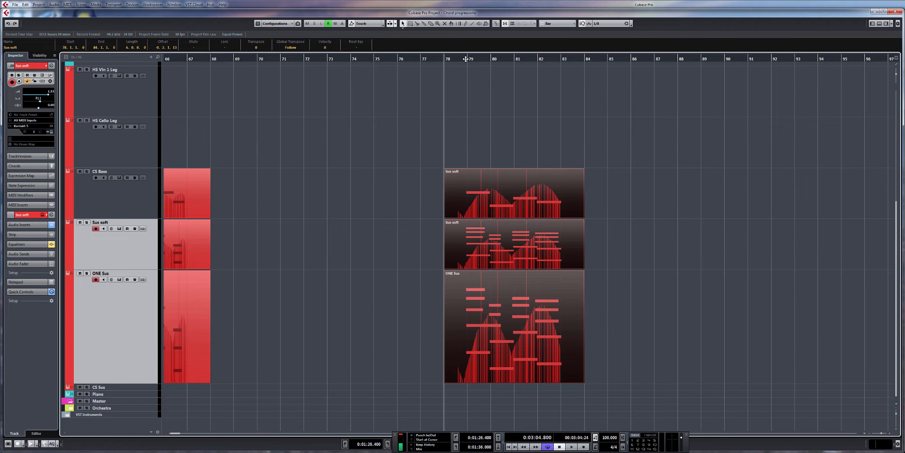
Step: Play the pasted progression from bar 78 and return the playback position to its start
key(space)
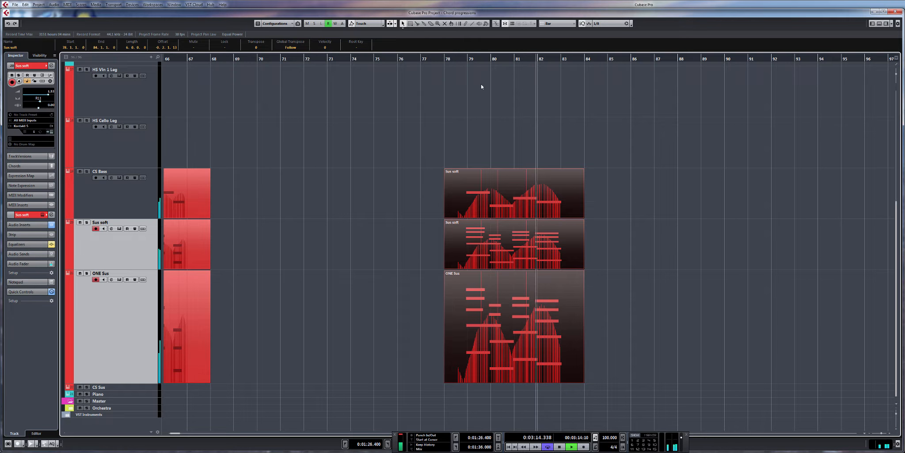
click(447, 61)
key(space)
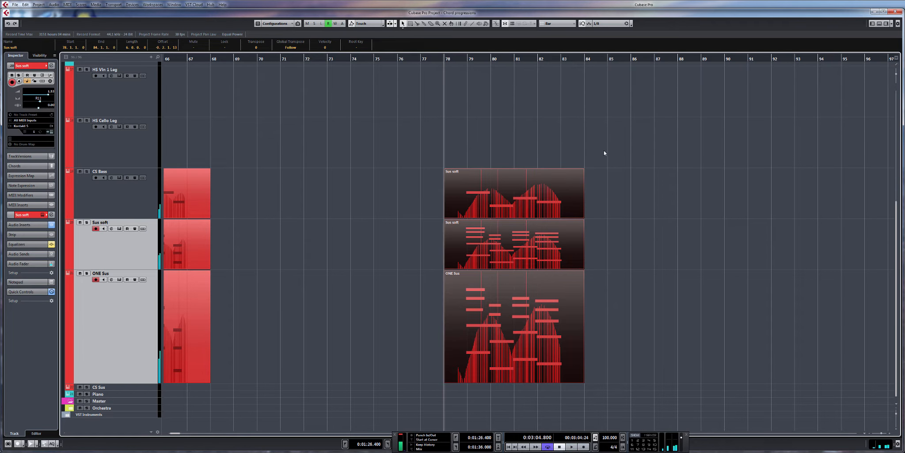
drag(604, 151, 556, 154)
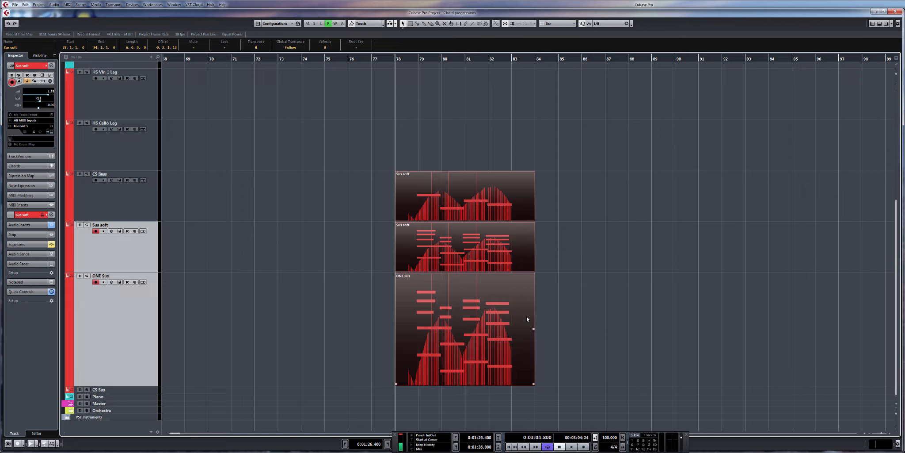
Step: Open the three pasted parts at bar 78 together in the editor to show all their notes
double_click(494, 329)
drag(445, 322, 636, 300)
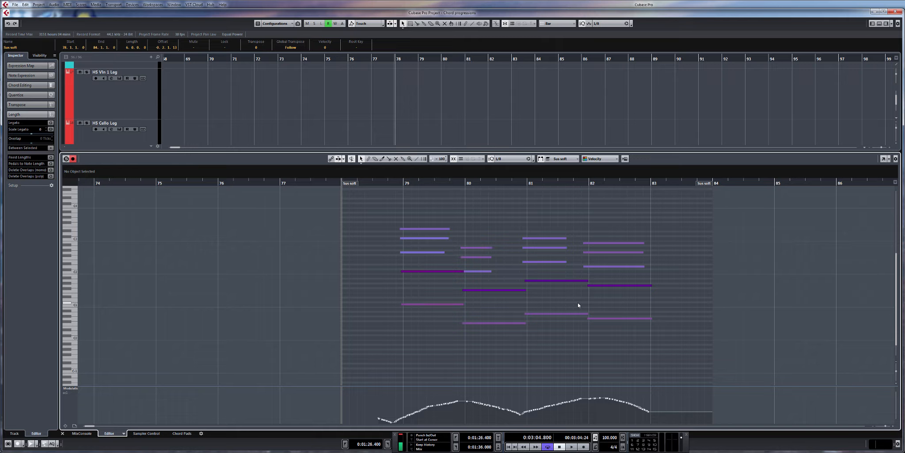
scroll(447, 225, right, 2)
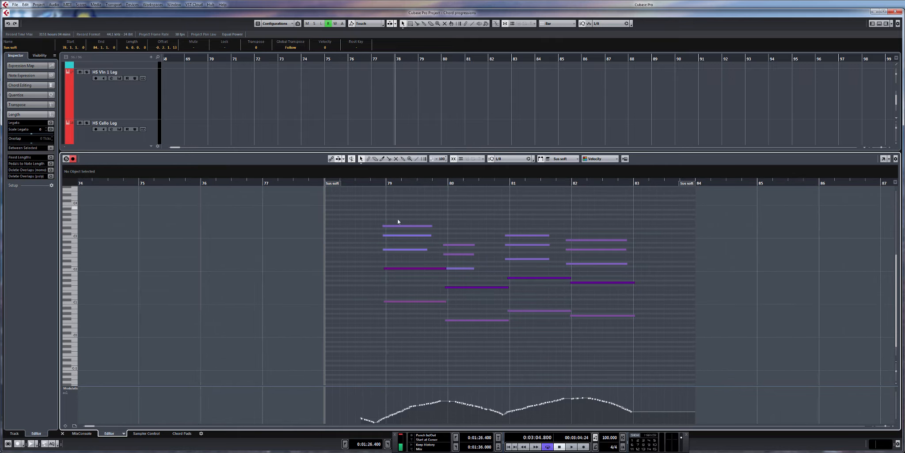
scroll(389, 203, up, 2)
Step: Play the progression from bar 78 while following its four chords in the editor
key(space)
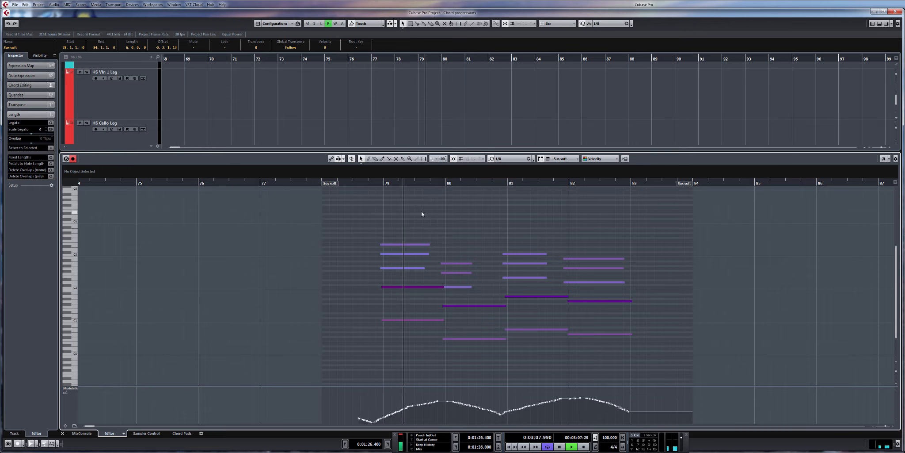
drag(482, 218, 460, 219)
scroll(455, 228, up, 3)
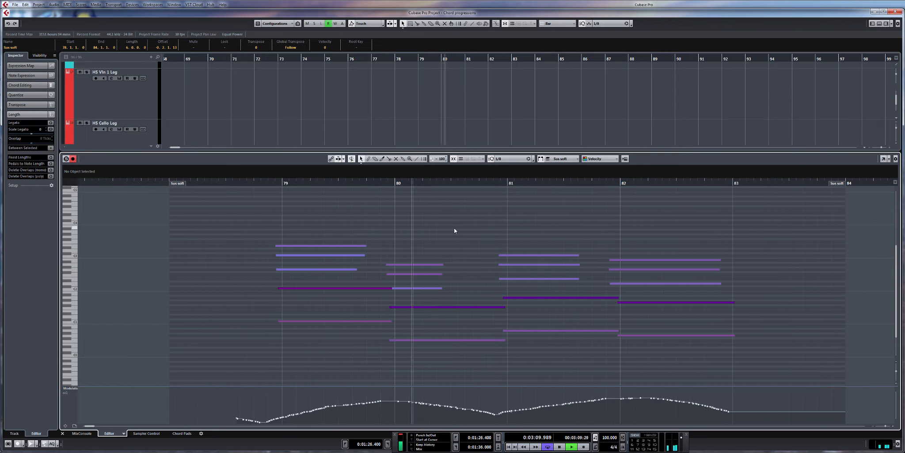
scroll(456, 228, down, 2)
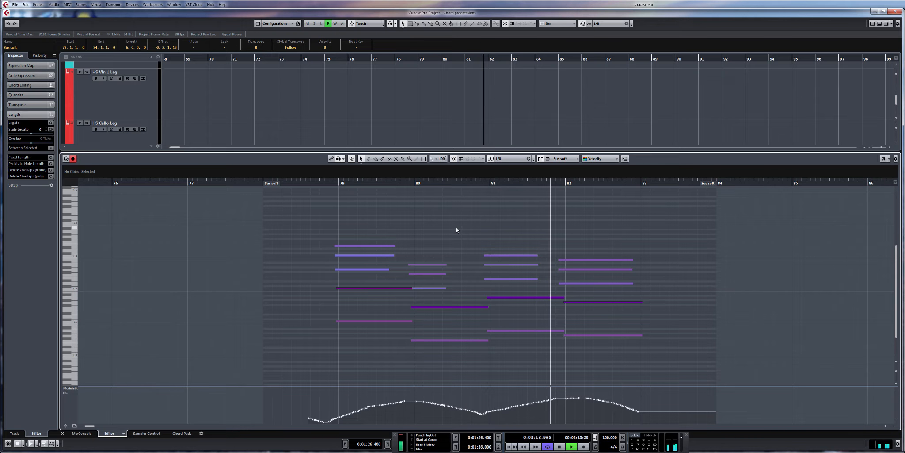
key(space)
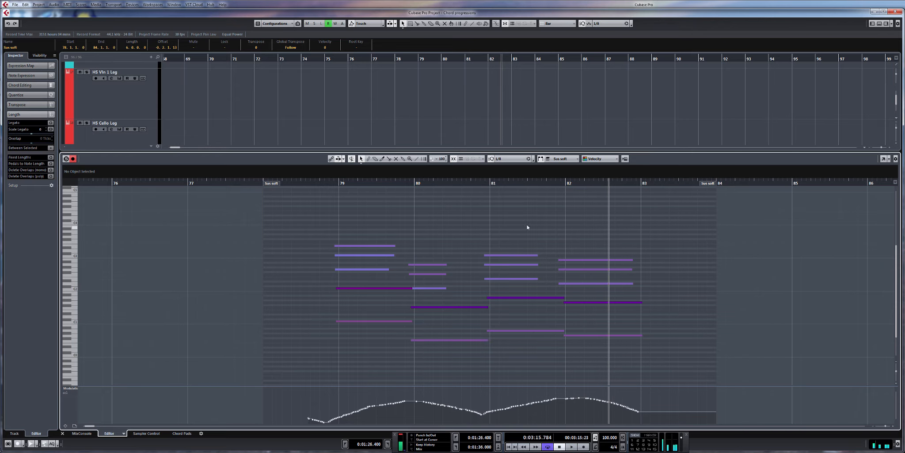
drag(546, 222, 573, 223)
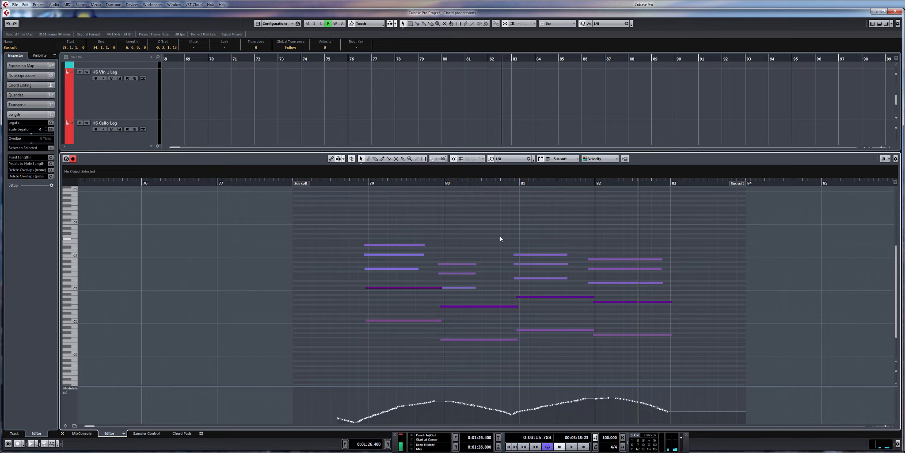
Step: With the Sus soft track selected, transpose all notes of the second chord, at bar 80, down three semitones
drag(471, 246, 499, 375)
drag(596, 247, 628, 358)
drag(441, 253, 468, 364)
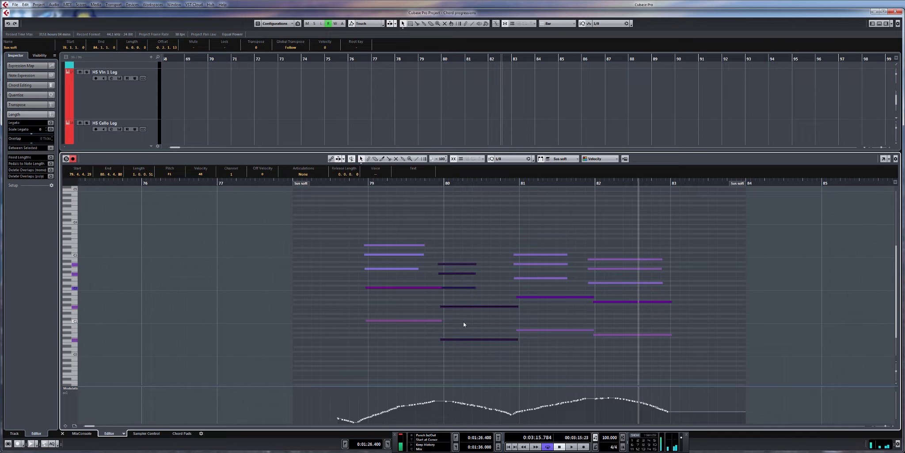
scroll(507, 140, down, 6)
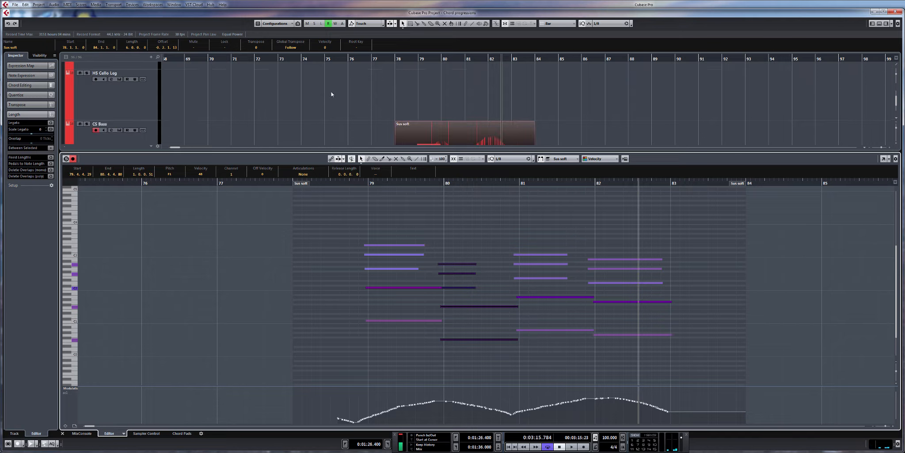
click(117, 138)
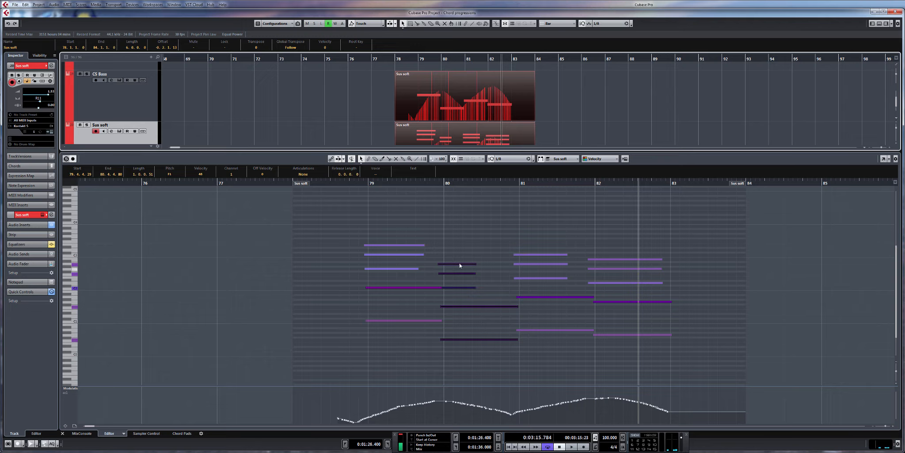
drag(454, 241, 471, 363)
key(Down)
key(Down)
key(Down)
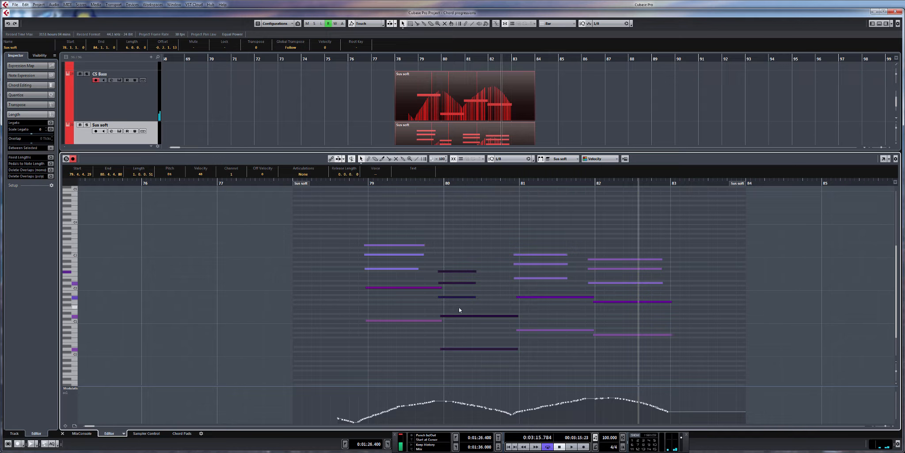
Step: Lower the top note of the bar 80 chord by one semitone to turn it minor
click(459, 308)
click(459, 316)
click(459, 296)
click(459, 286)
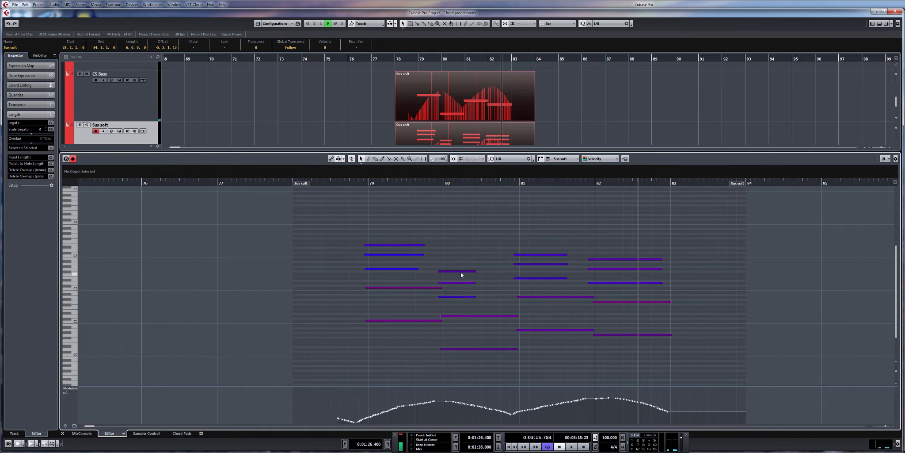
drag(461, 272, 457, 272)
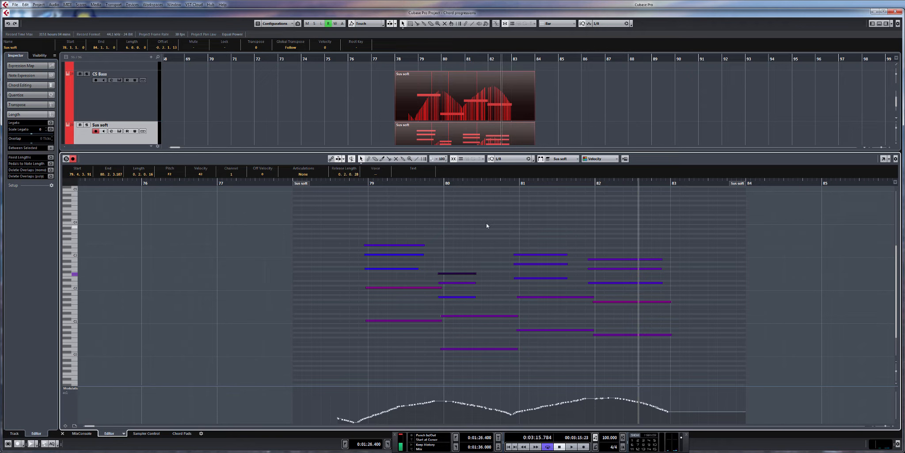
Step: Transpose all notes of the fourth chord, at bar 82, down three semitones
scroll(411, 274, right, 5)
scroll(412, 274, down, 2)
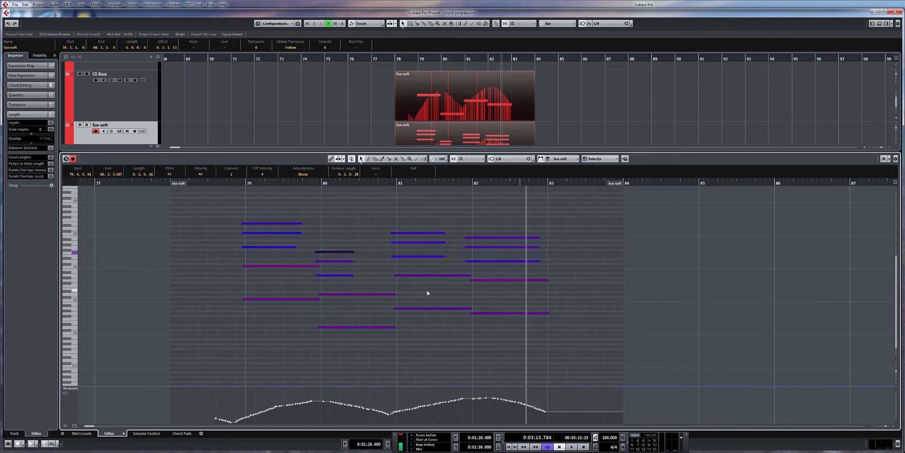
drag(507, 327, 504, 234)
key(Down)
key(Down)
key(Down)
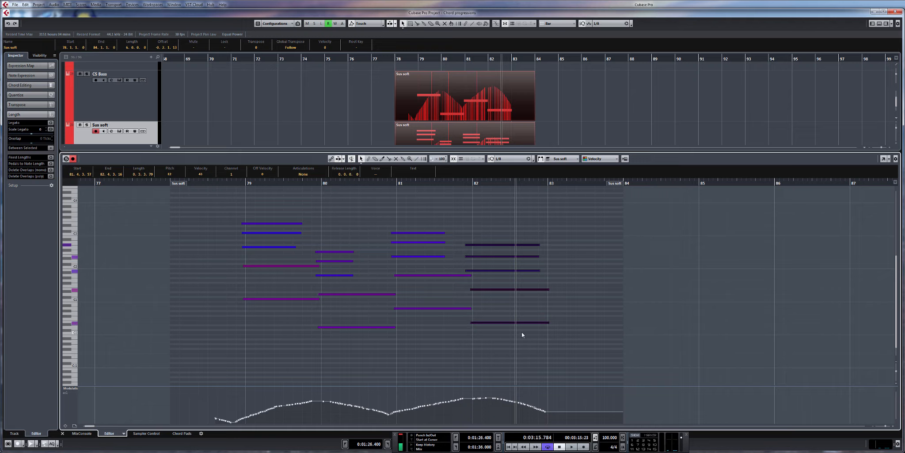
Step: Lower the top note of the bar 82 chord by one semitone to turn it minor
click(493, 308)
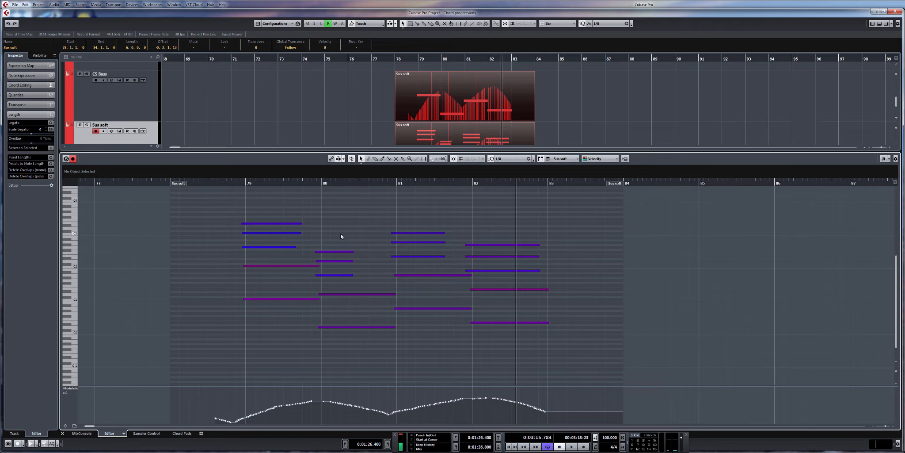
drag(342, 236, 376, 333)
drag(480, 216, 489, 359)
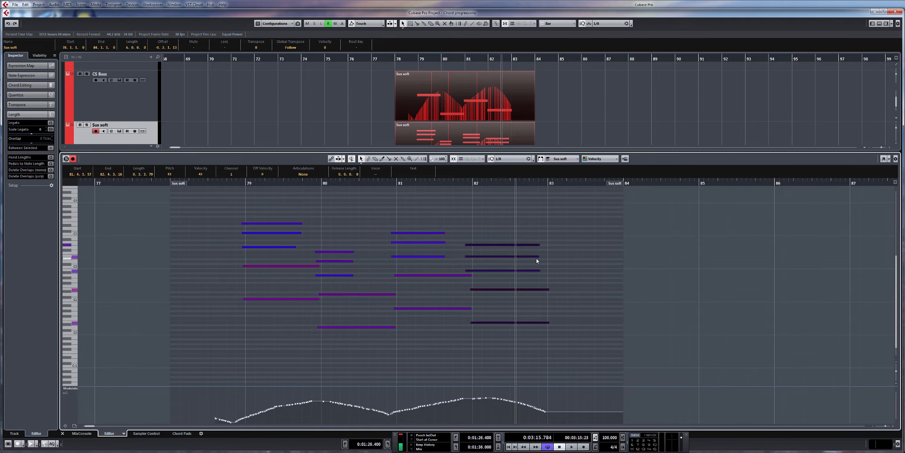
click(516, 248)
drag(516, 245, 516, 247)
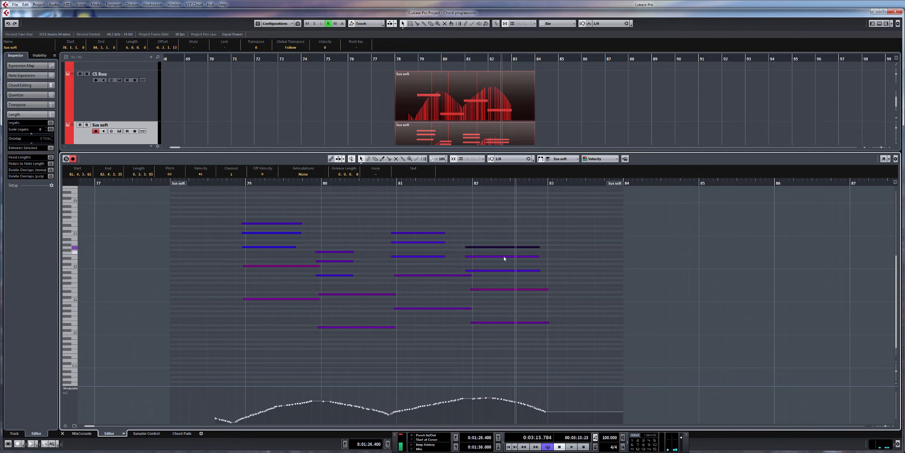
click(504, 256)
click(505, 247)
drag(320, 213, 422, 226)
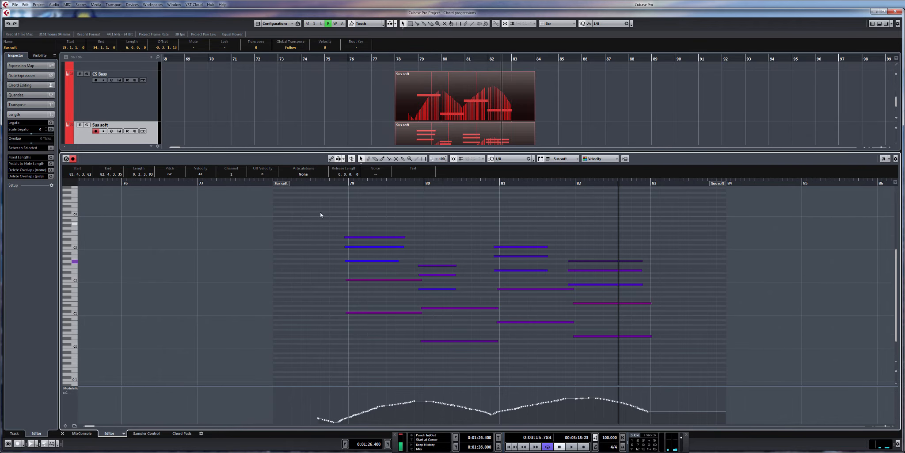
Step: Play the progression with its two substituted minor chords from just before bar 79
click(334, 185)
key(space)
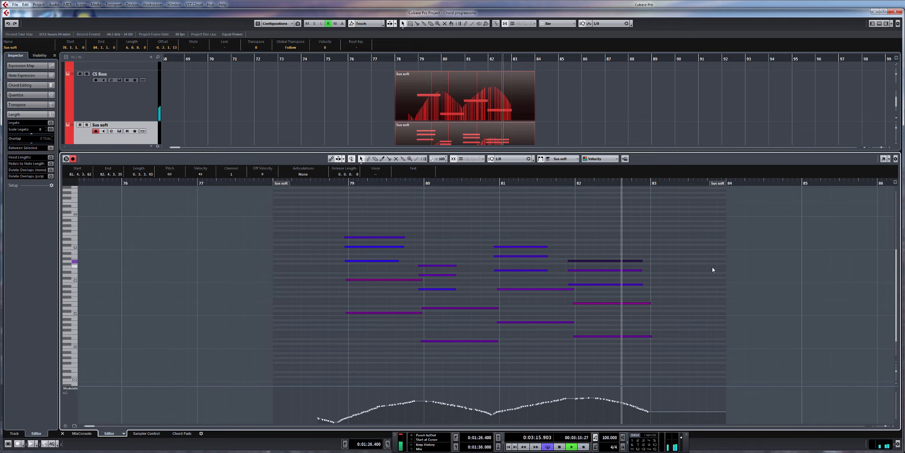
key(space)
Step: Transpose the whole bar 80 chord up one octave and select the notes of the bar 82 chord
drag(436, 251, 480, 365)
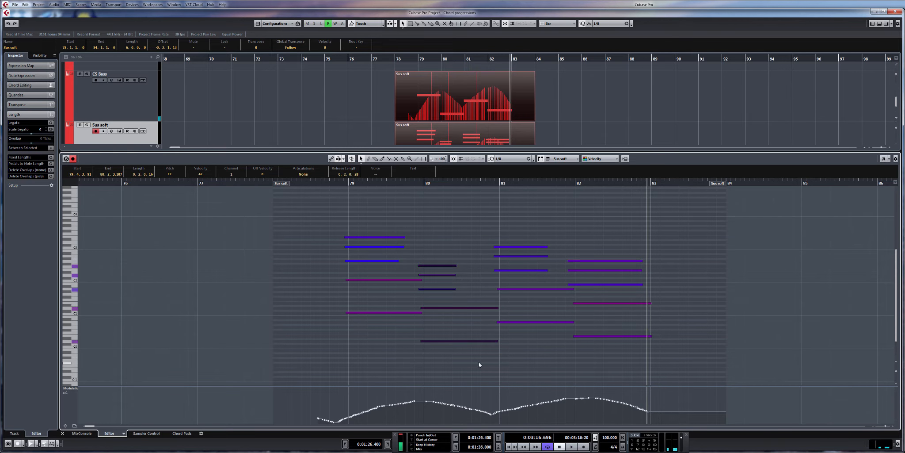
key(shift+Up)
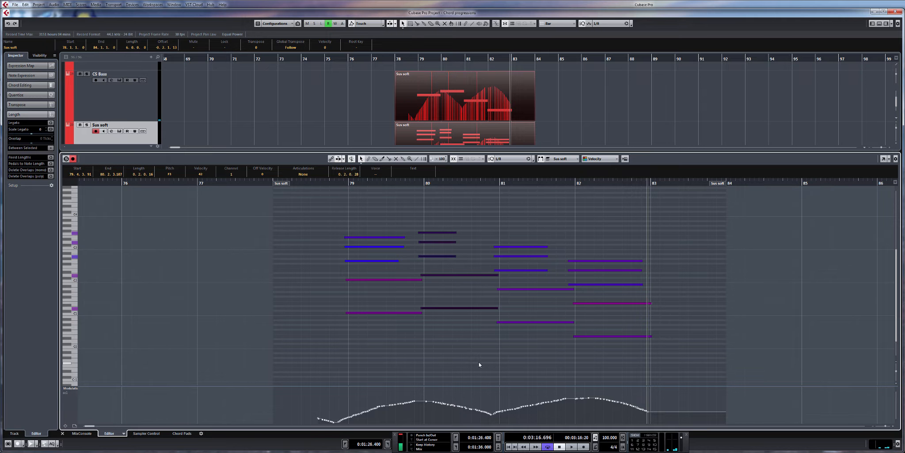
scroll(490, 195, right, 1)
drag(586, 240, 593, 353)
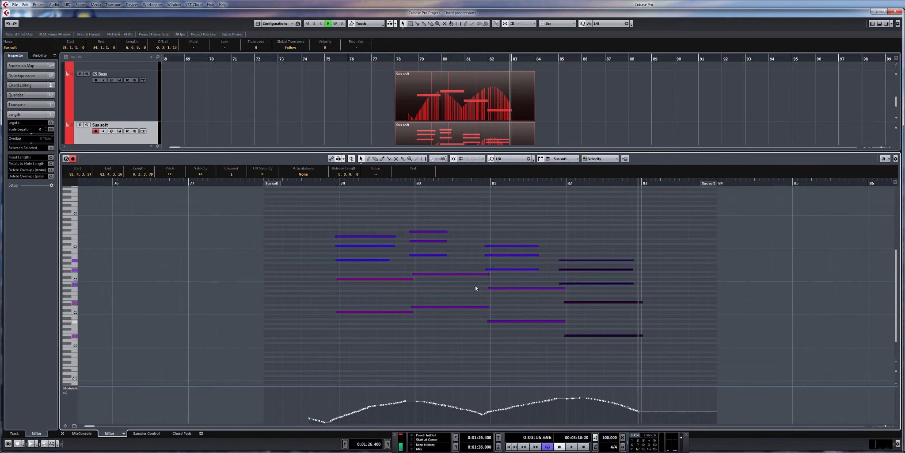
Step: Play the progression with the raised bar 80 chord from just before bar 79
click(329, 183)
key(space)
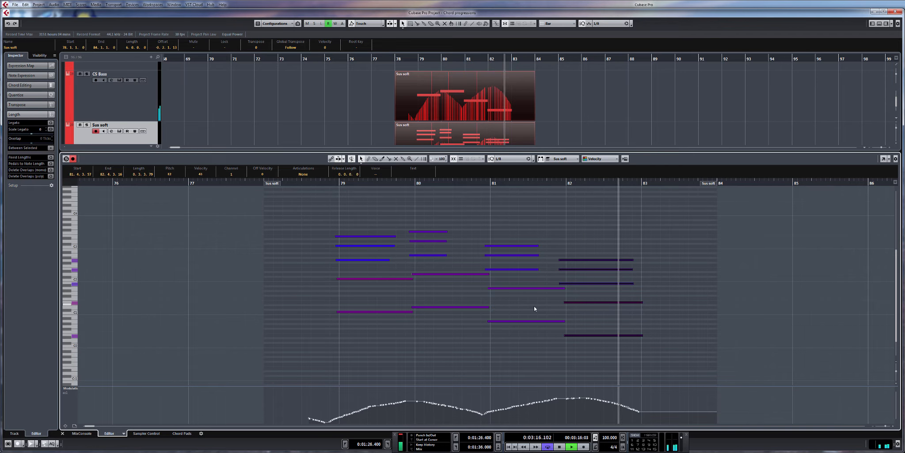
key(space)
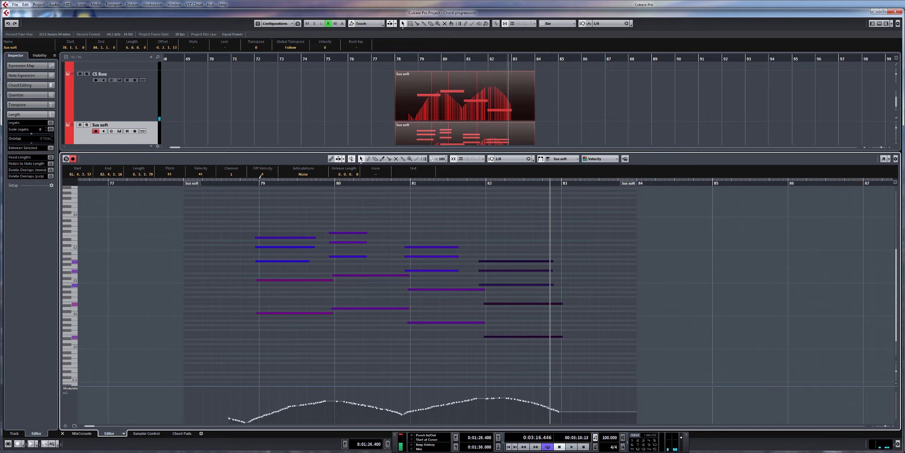
Step: Set the loop range to bars 79 to 83 and play it with the HS Cello Leg track armed for live playing
drag(259, 177, 560, 181)
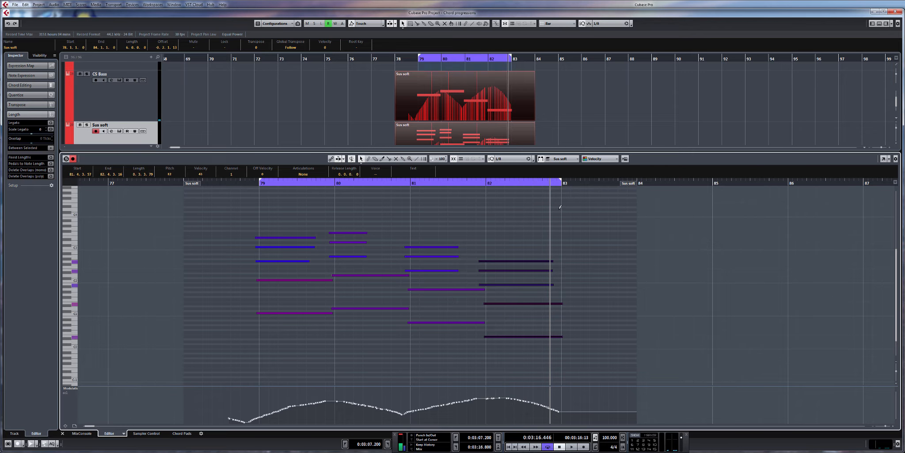
click(260, 183)
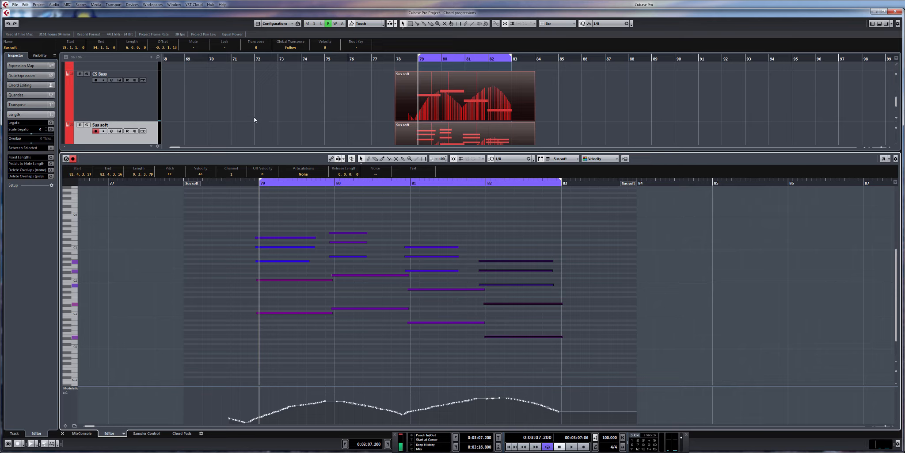
scroll(254, 120, down, 3)
click(135, 136)
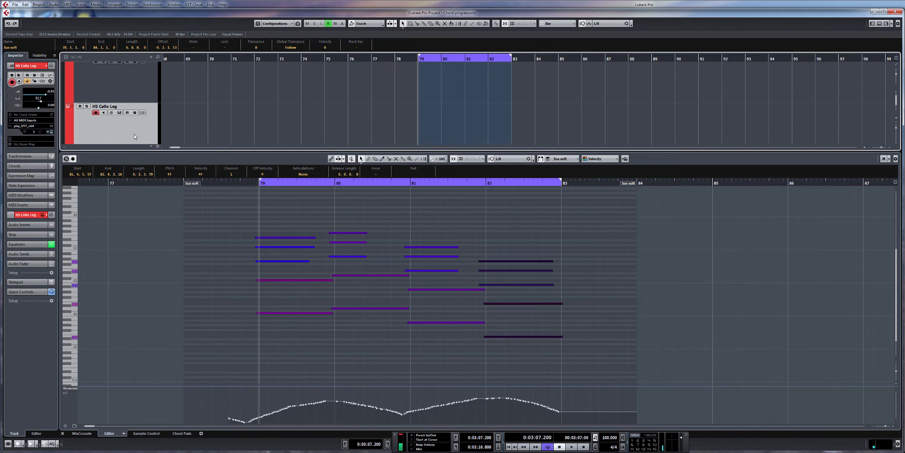
key(space)
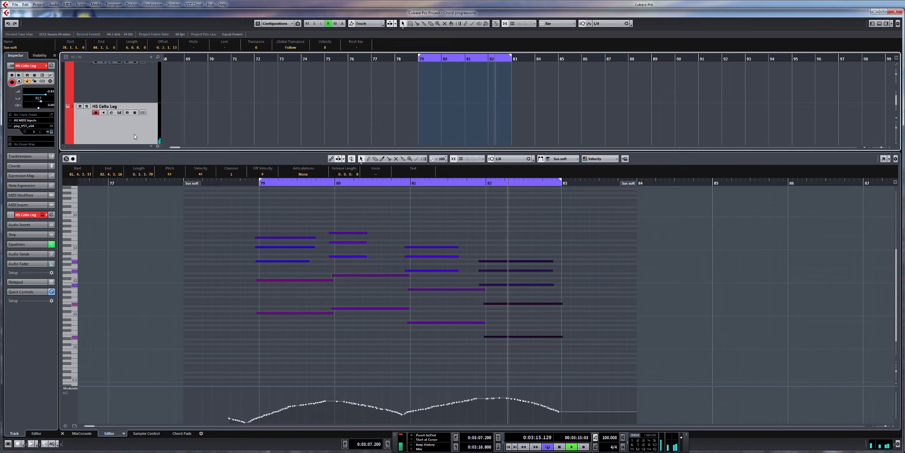
Step: Transpose the bar 82 chord up three semitones and raise its top note by one more semitone
key(space)
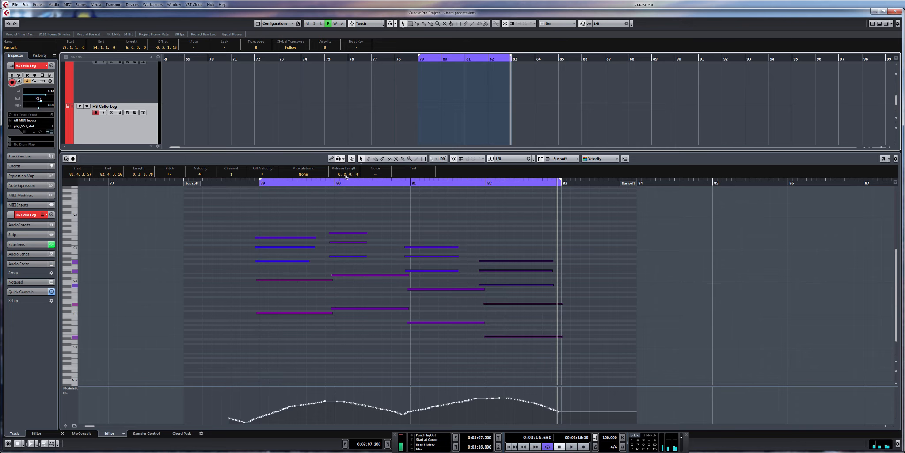
scroll(464, 212, down, 3)
scroll(509, 240, up, 4)
drag(500, 211, 505, 360)
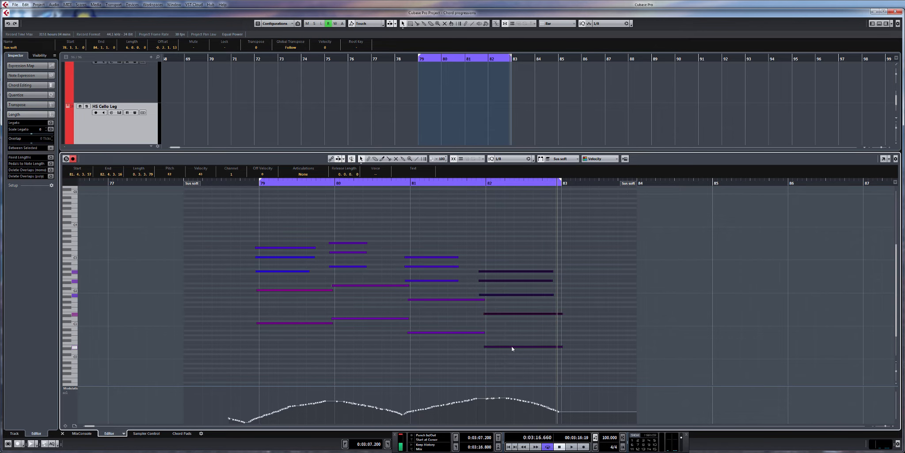
key(Up)
key(Up)
key(Up)
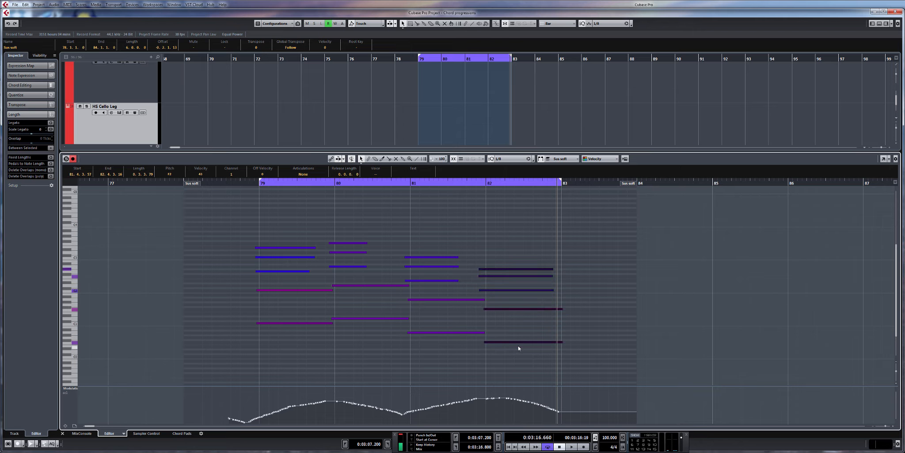
click(521, 264)
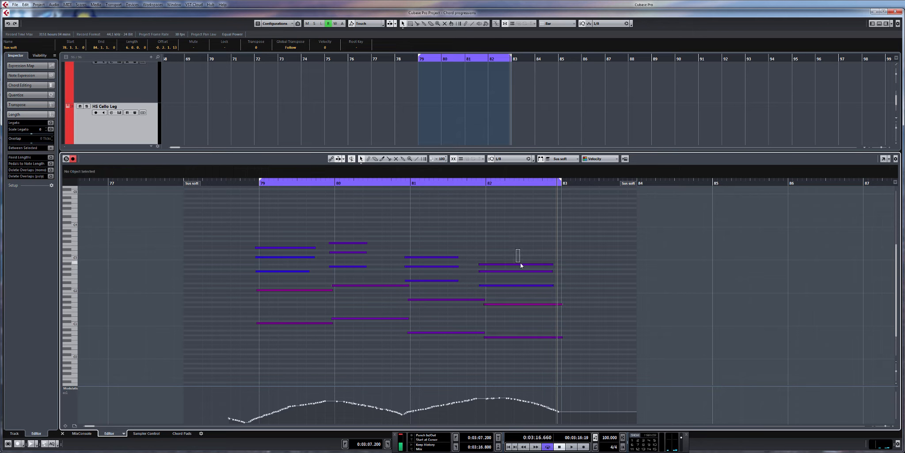
key(Up)
Step: Play the looped progression from just before bar 79 with the HS Cello Leg track armed for a live melody
click(222, 182)
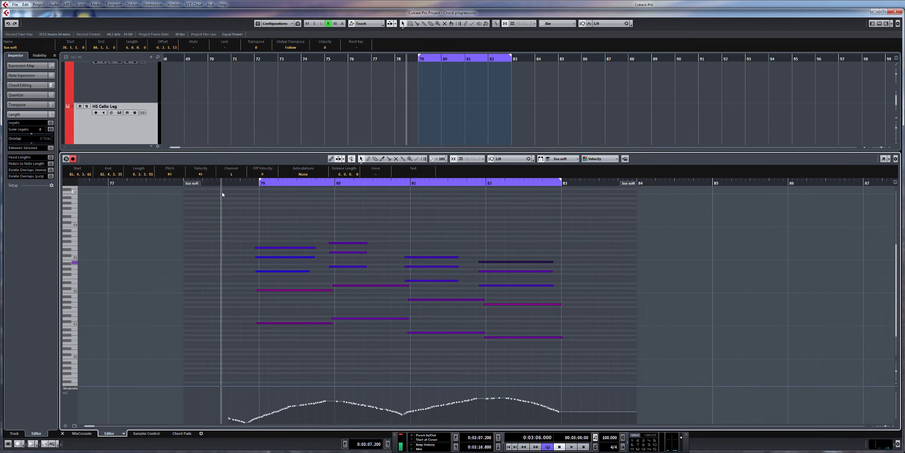
drag(230, 199, 289, 175)
drag(380, 262, 383, 278)
key(space)
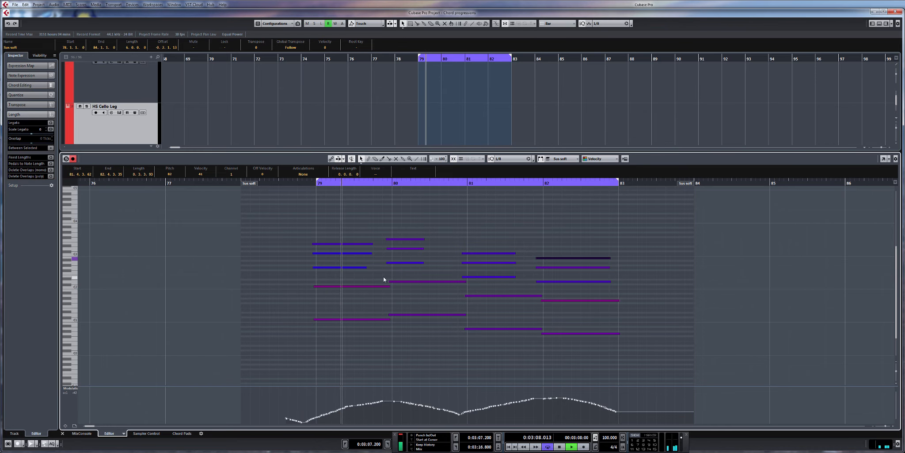
click(119, 116)
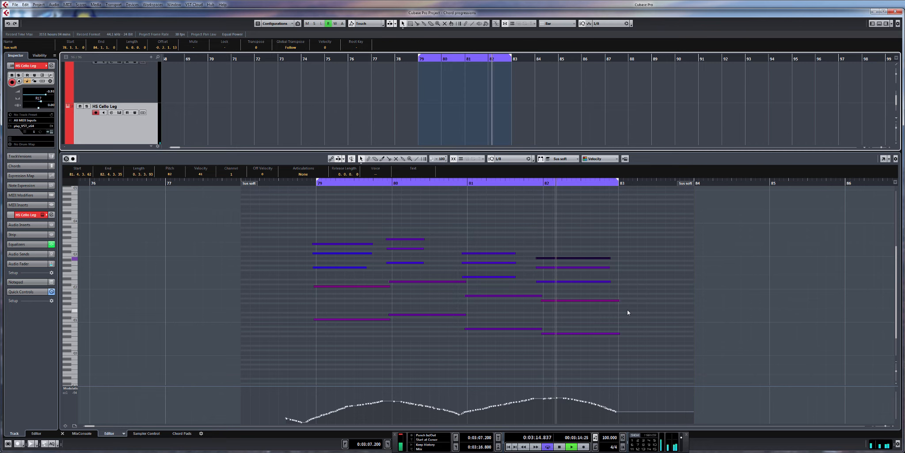
key(space)
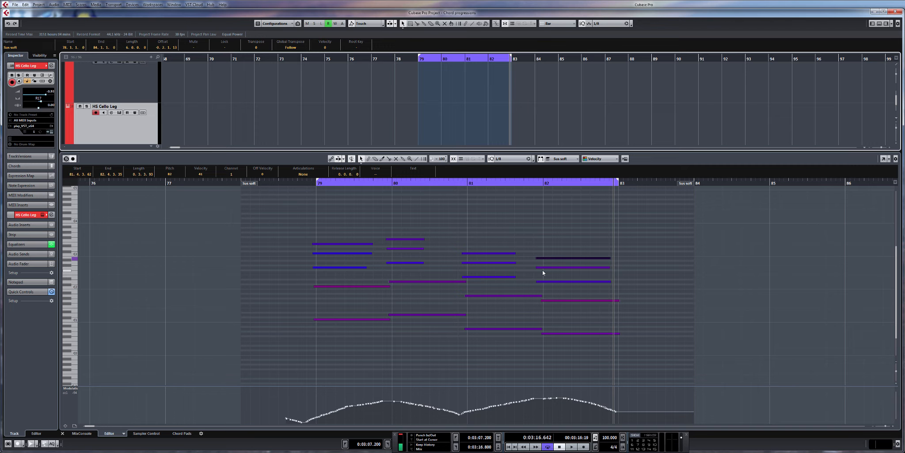
Step: Hide the note editor and duplicate the CS Bass, Sus soft and ONE Sus parts, placing the copies at bar 82
drag(501, 267, 515, 268)
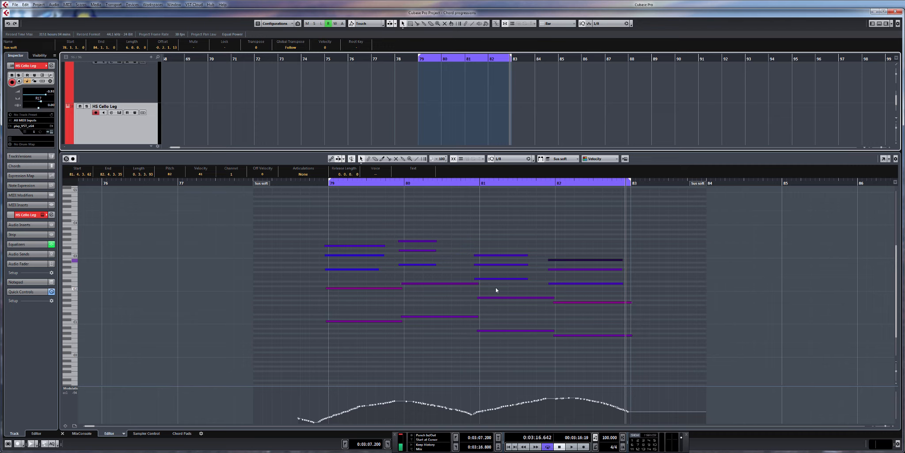
key(KP_0)
click(880, 24)
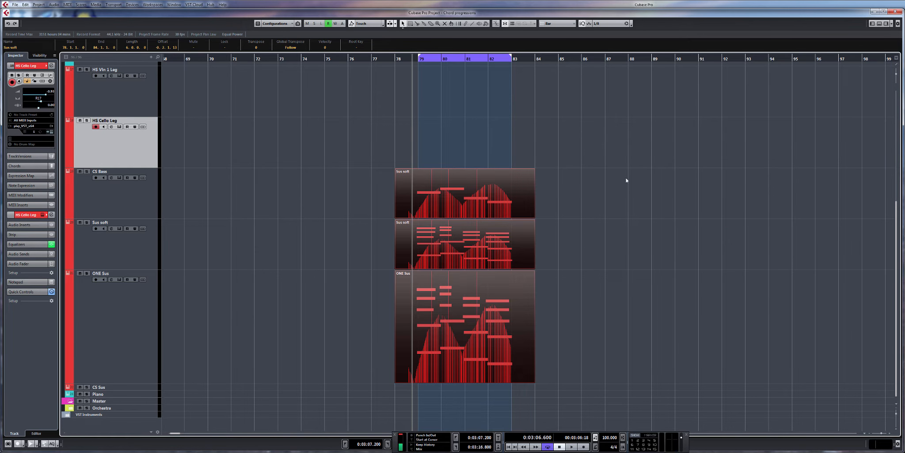
drag(547, 215, 601, 217)
scroll(602, 217, down, 2)
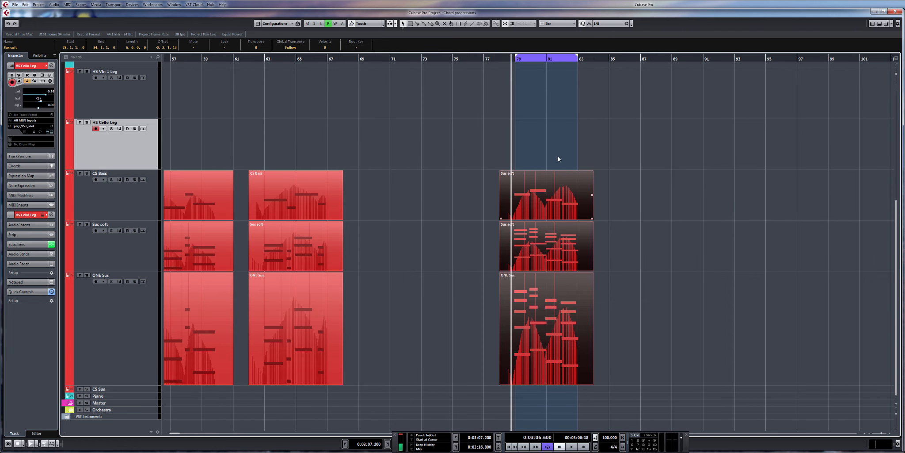
drag(553, 135, 570, 323)
drag(602, 316, 580, 314)
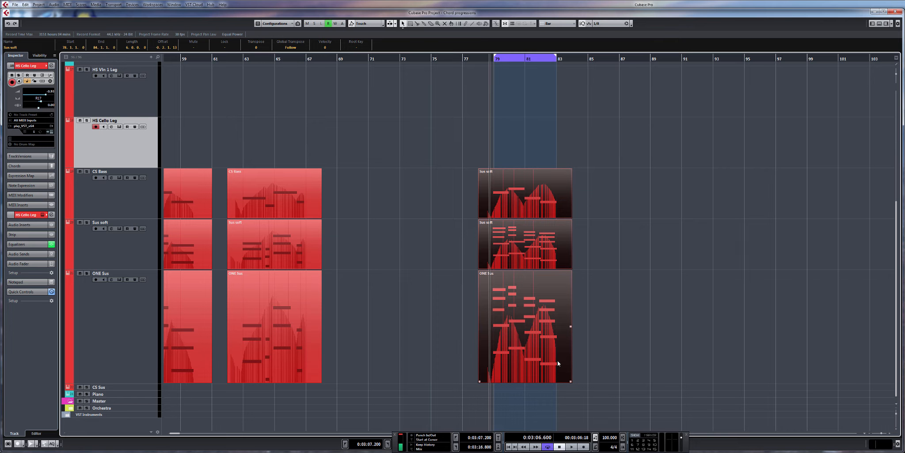
click(527, 231)
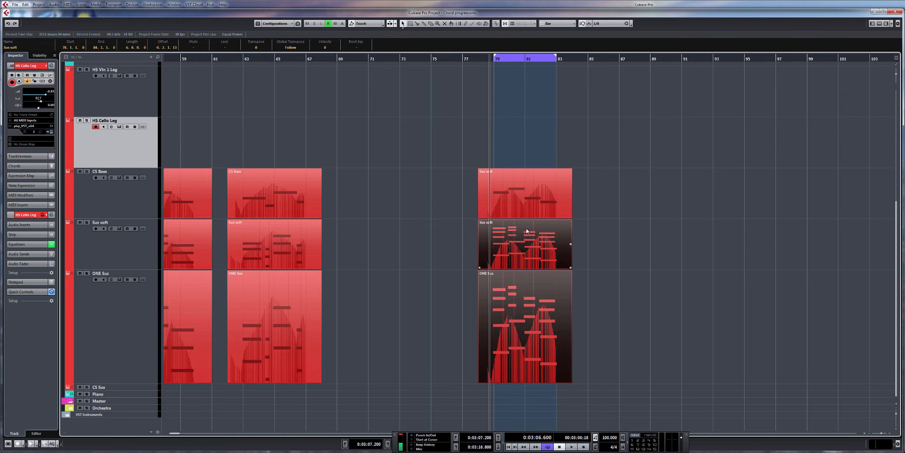
drag(602, 326, 492, 153)
key(ctrl+d)
drag(628, 196, 571, 196)
Step: Play the repeated progression from bar 79 and open all six original and copied string parts together in the note editor
click(494, 59)
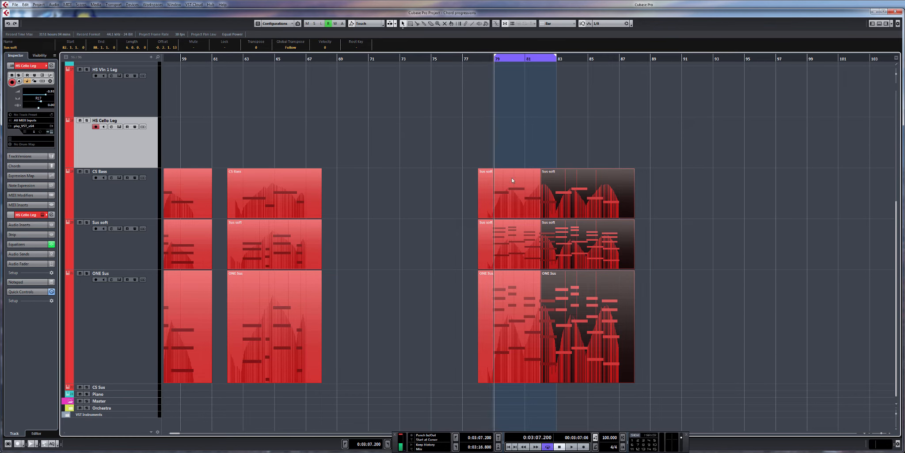
drag(512, 157, 617, 368)
click(617, 367)
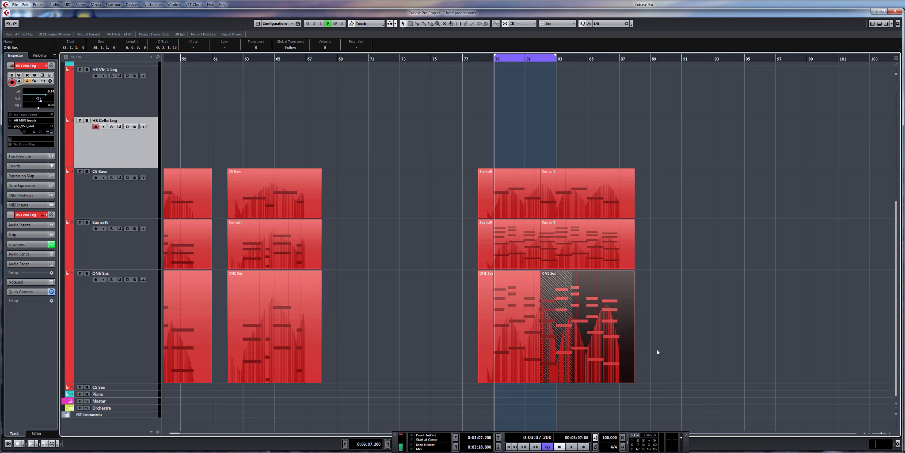
key(space)
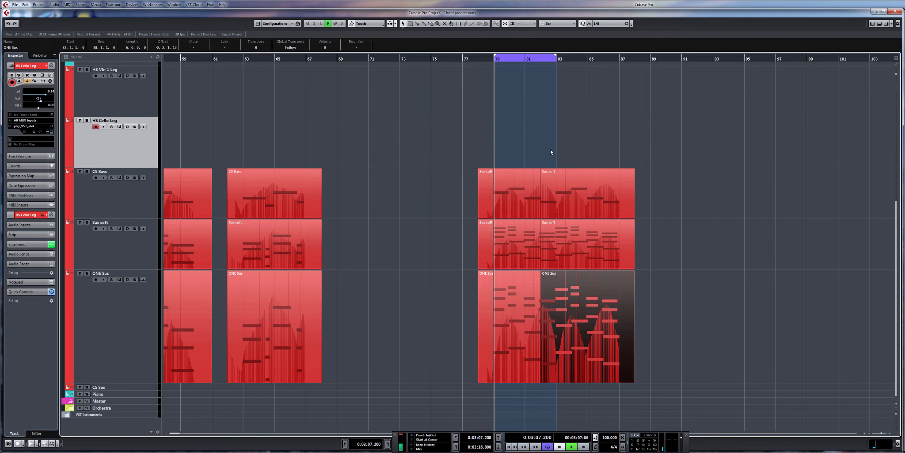
drag(505, 151, 600, 353)
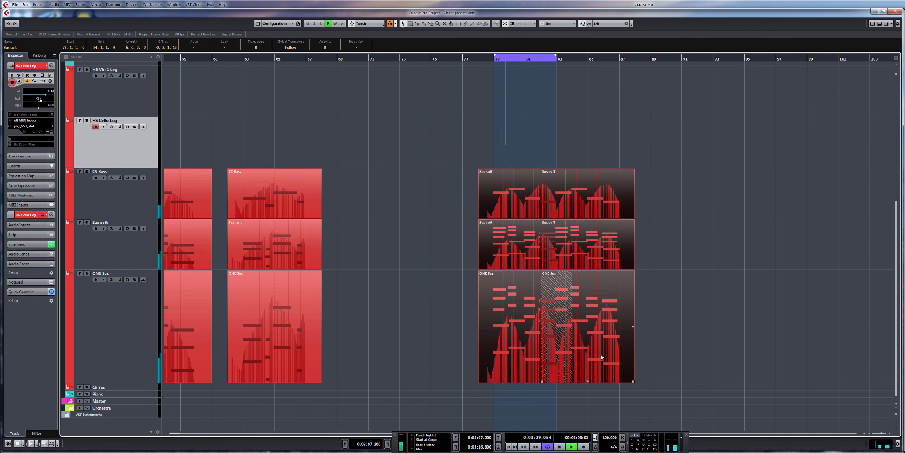
double_click(601, 353)
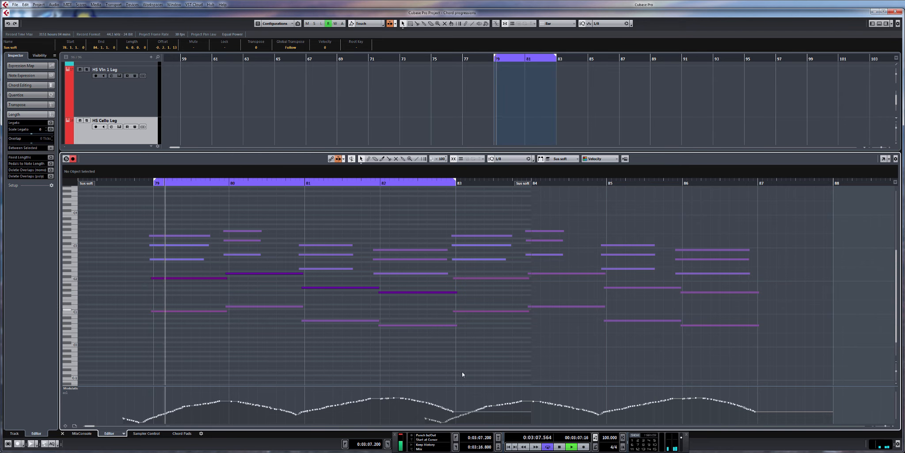
key(space)
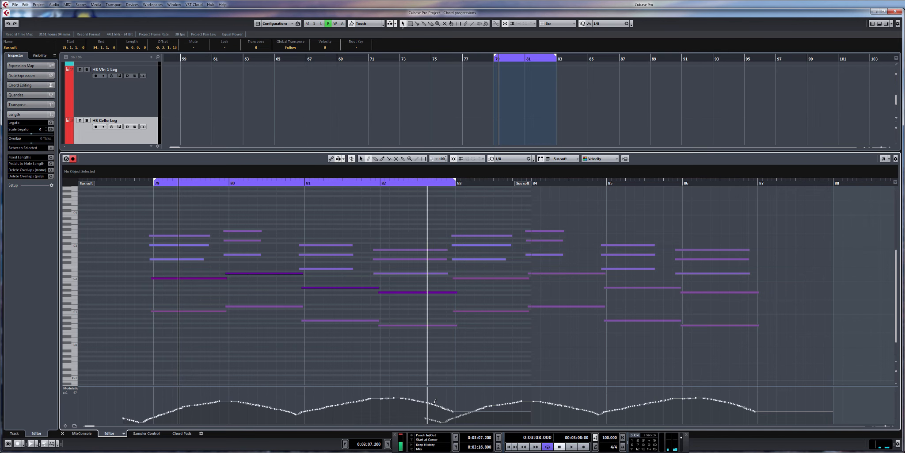
Step: Redraw the modulation curve across bar 83 and glue the overlapping parts on the three string tracks together
drag(438, 403, 481, 406)
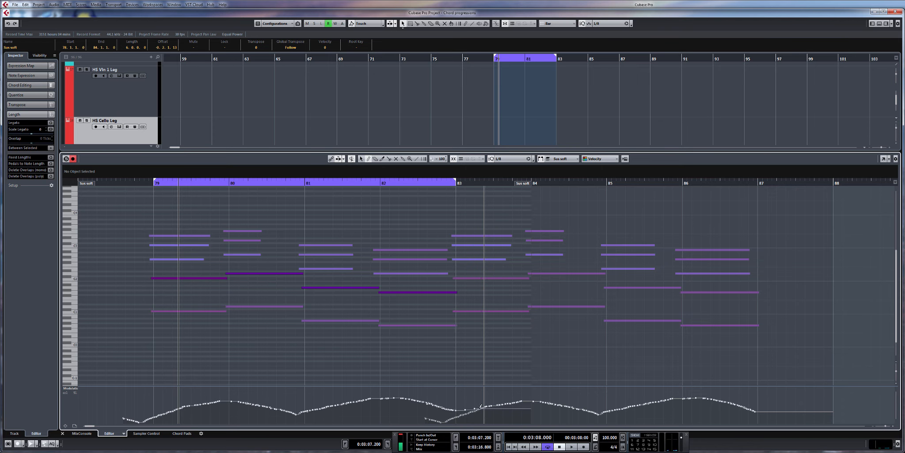
scroll(575, 124, down, 6)
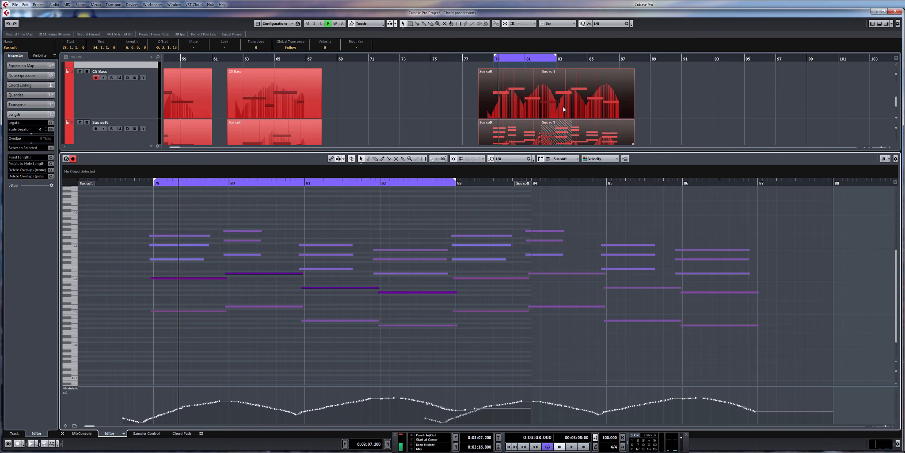
right_click(563, 105)
click(592, 104)
click(545, 110)
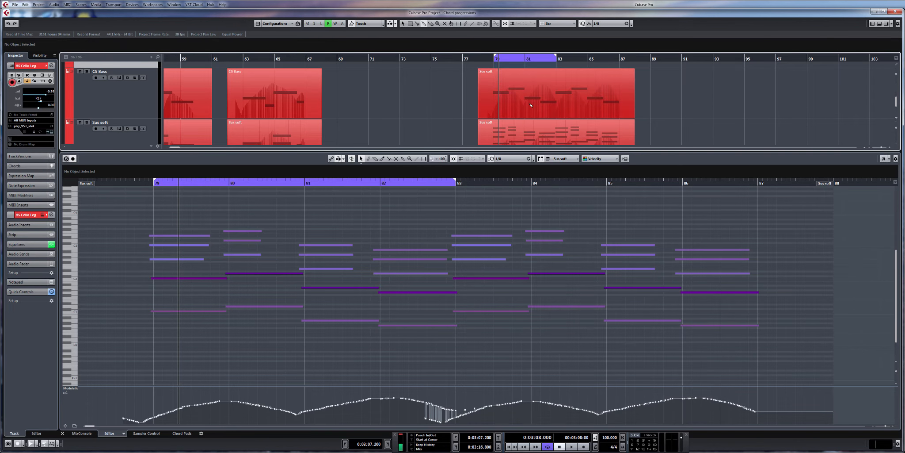
Step: Redraw the CS Bass part's jagged modulation around bar 83 as one smooth curve
key(1)
right_click(460, 404)
click(459, 403)
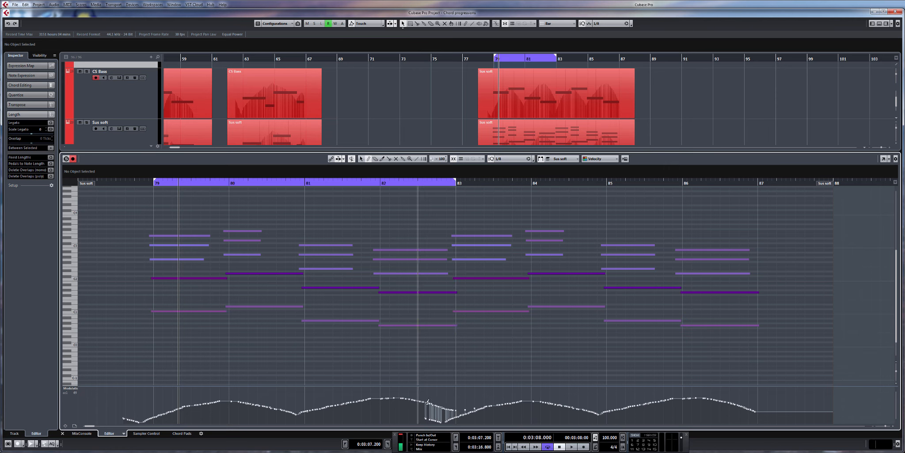
drag(418, 403, 484, 407)
drag(418, 402, 437, 406)
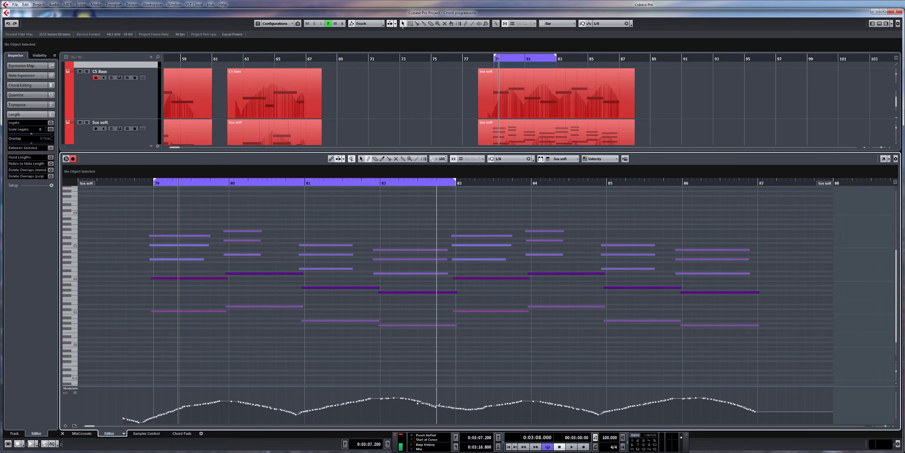
Step: Smooth the modulation curve around bar 83 in the Sus soft and ONE Sus parts as well
scroll(621, 122, down, 2)
click(609, 118)
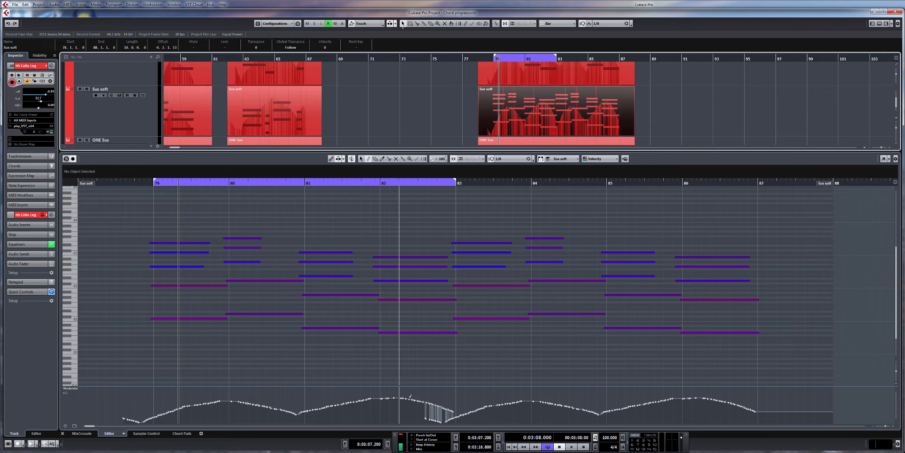
drag(410, 401, 466, 411)
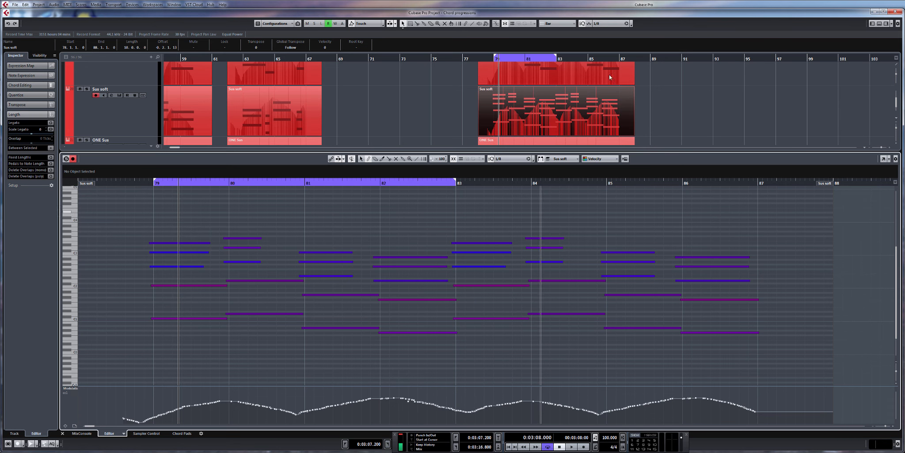
scroll(607, 102, down, 1)
click(607, 129)
scroll(607, 129, up, 1)
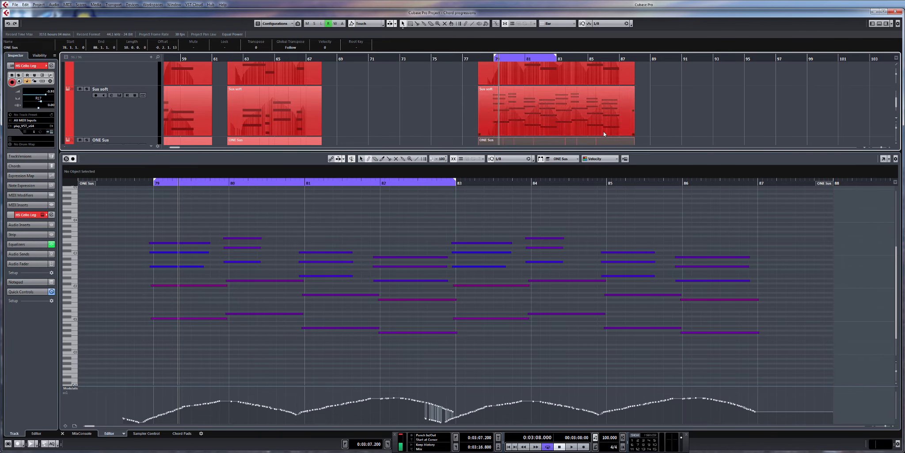
drag(418, 404, 474, 408)
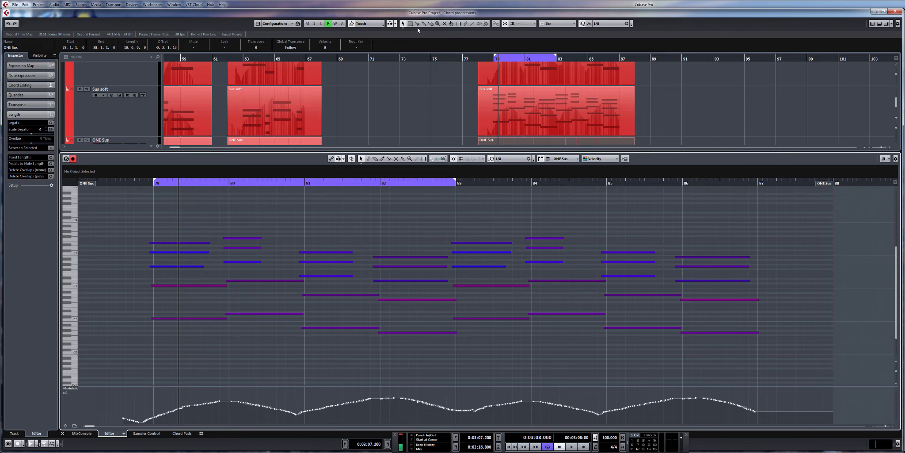
Step: Collapse the loop range to bar 79 and transpose the bar 82 chord of the ONE Sus part down two semitones
click(496, 58)
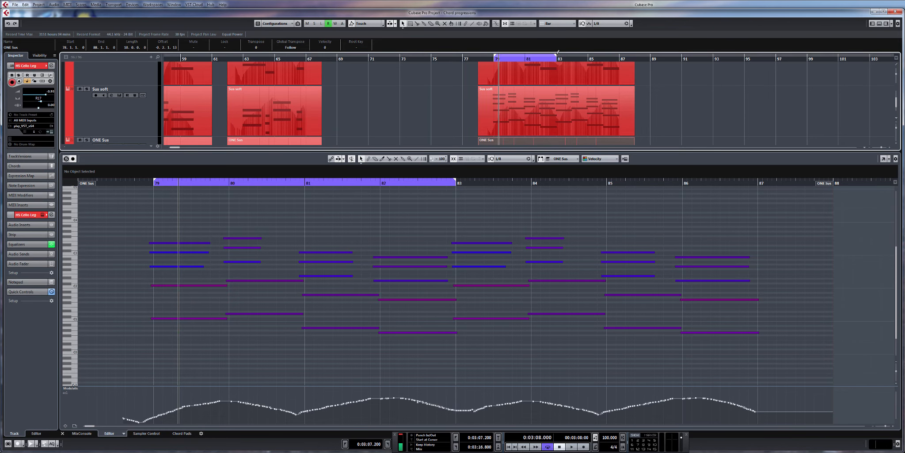
drag(557, 57, 494, 61)
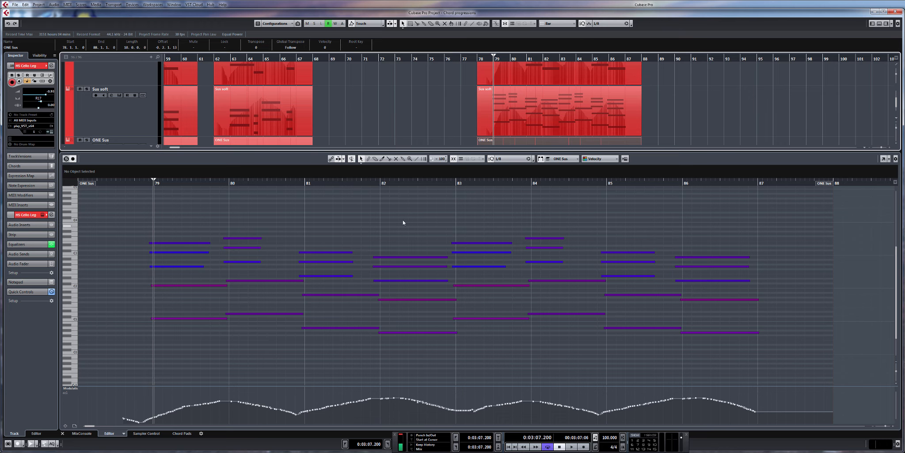
drag(404, 218, 416, 372)
key(Down)
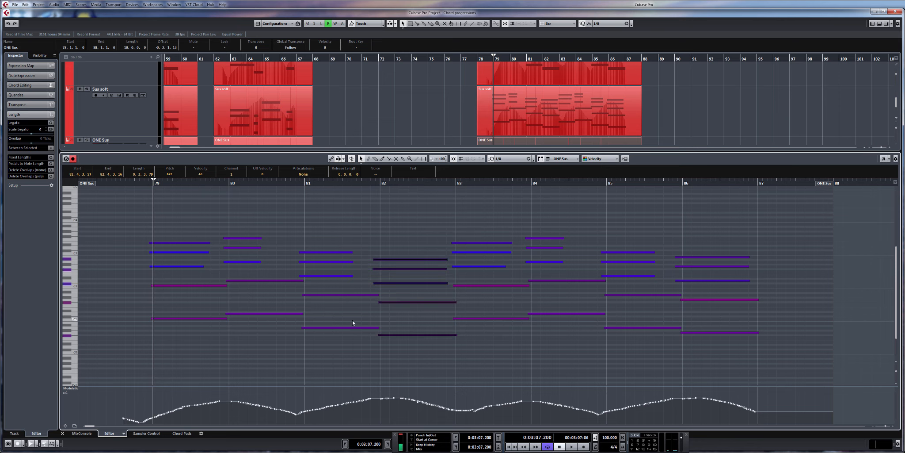
key(Down)
click(404, 261)
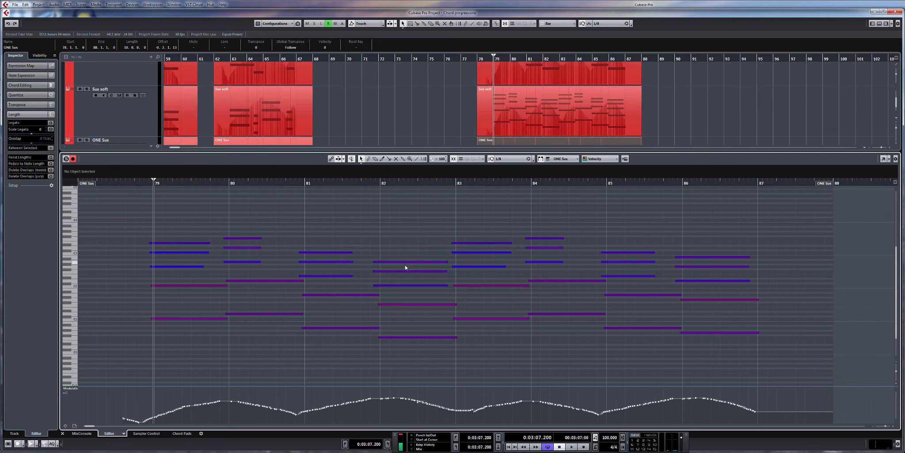
drag(500, 323, 473, 331)
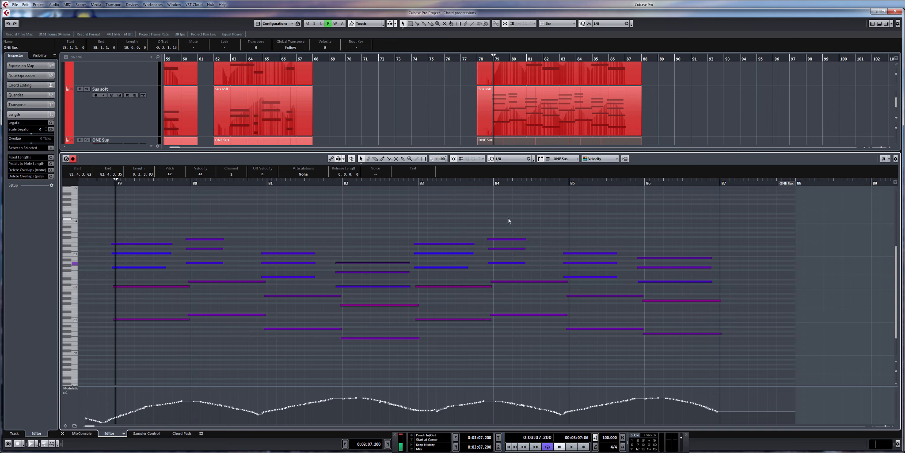
Step: Transpose the whole bar 84 chord of the ONE Sus part up three semitones
drag(509, 226, 523, 328)
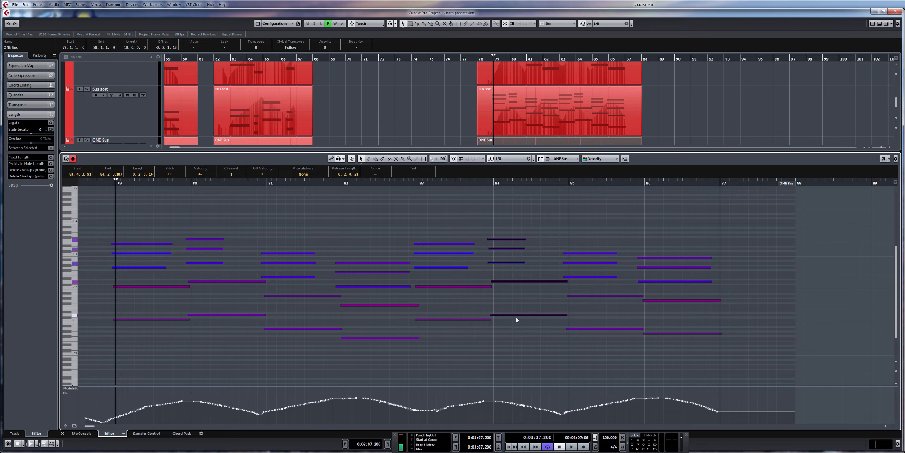
key(Up)
key(Up)
key(Up)
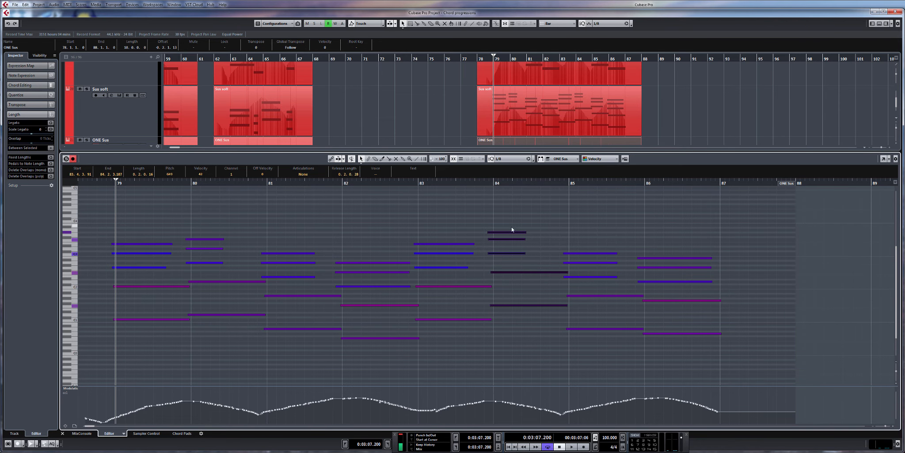
Step: Raise only the top note of the bar 84 chord in the ONE Sus part by one semitone and play back the progression
click(512, 229)
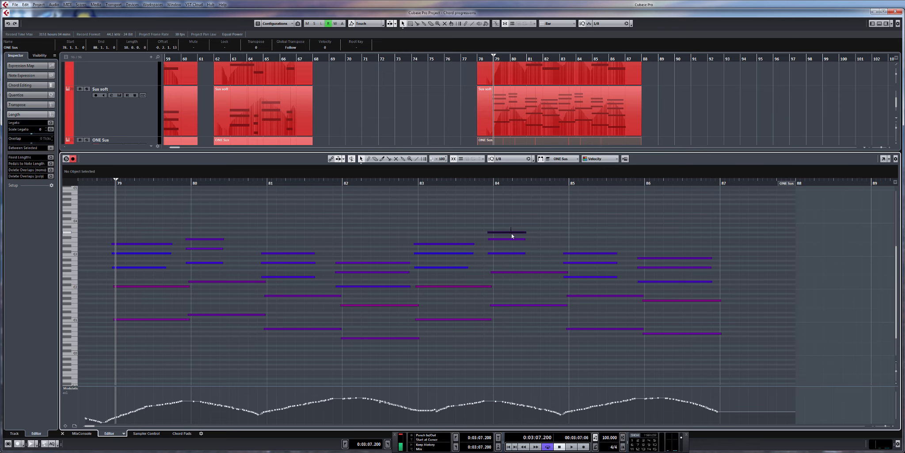
click(512, 233)
key(Up)
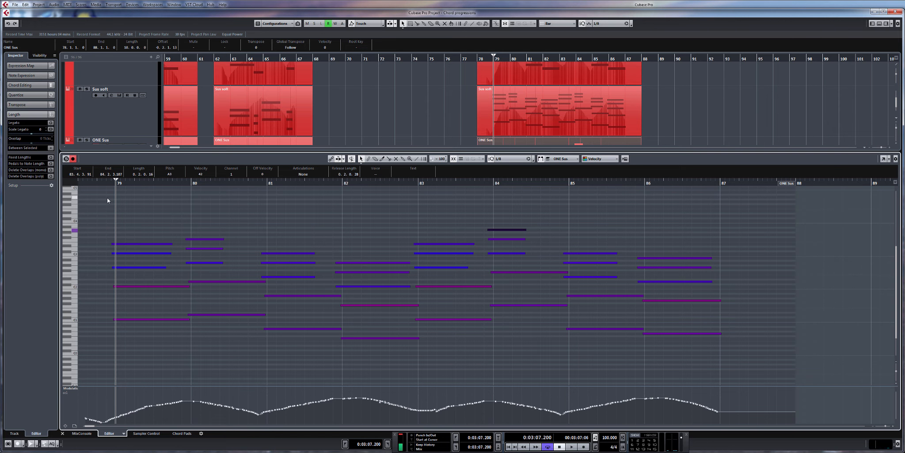
click(749, 295)
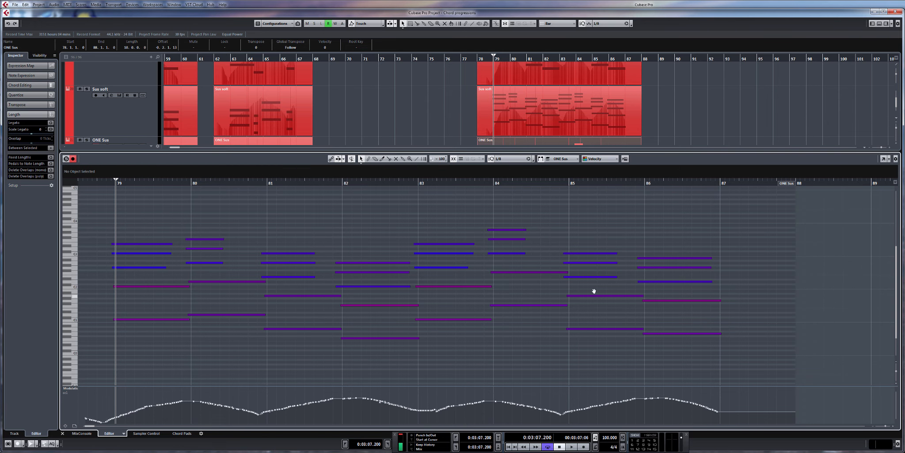
drag(578, 291, 648, 293)
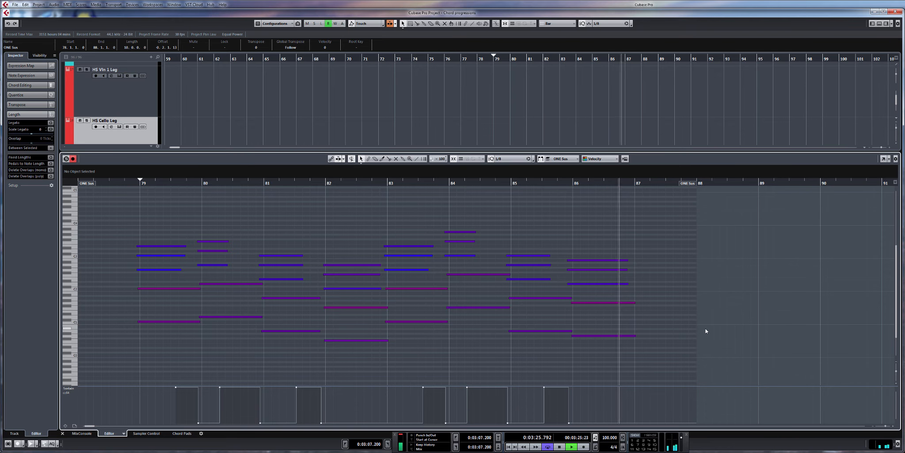
key(space)
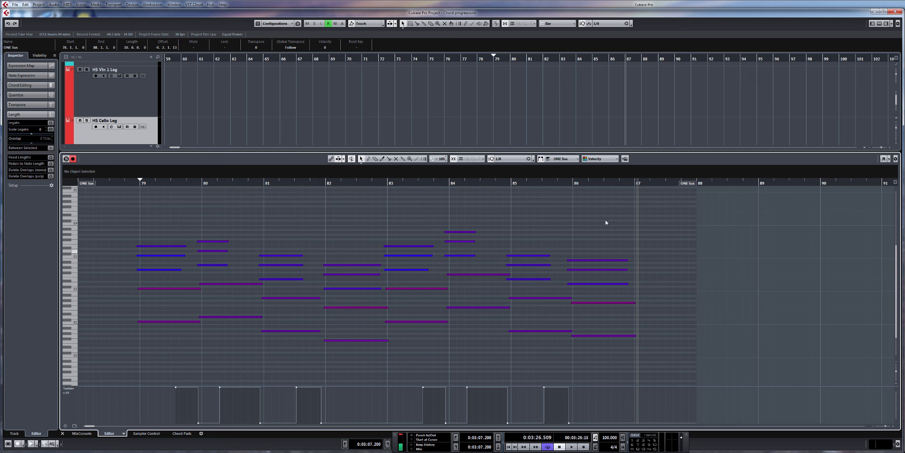
Step: Return to the arrangement and select the CS Bass, Sus soft and ONE Sus parts starting at bars 1 and 15 for copying
click(879, 24)
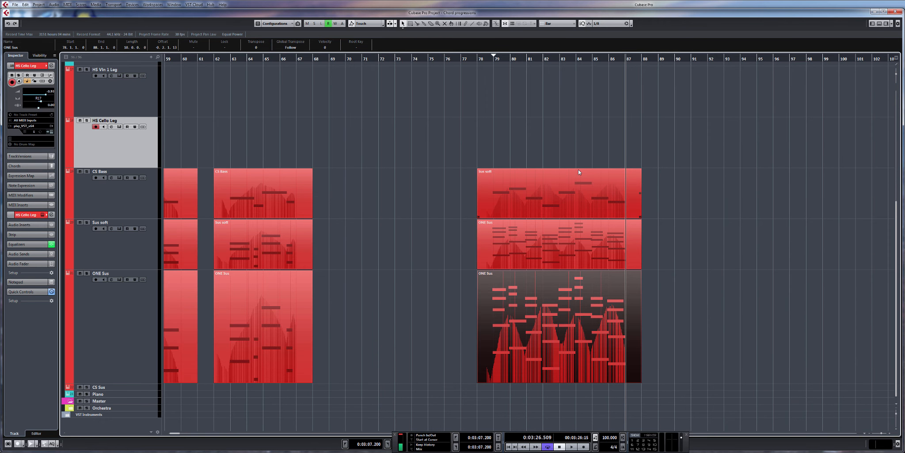
click(555, 221)
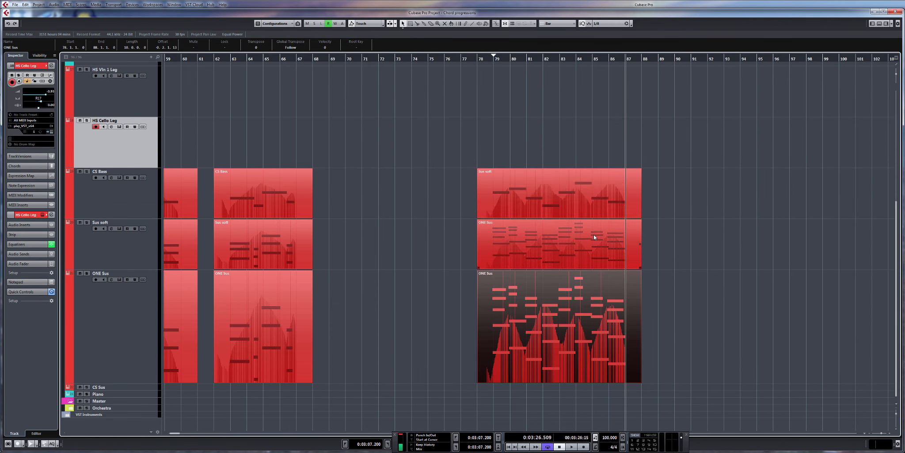
click(562, 287)
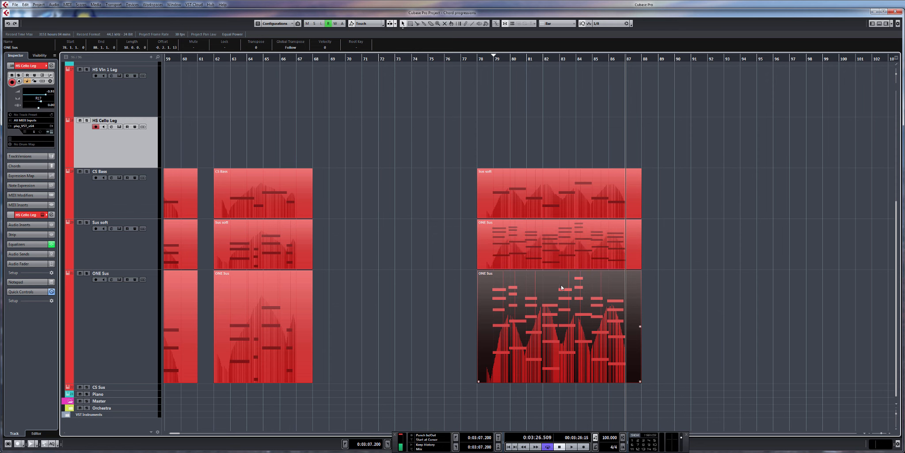
scroll(574, 283, right, 3)
scroll(630, 264, left, 2)
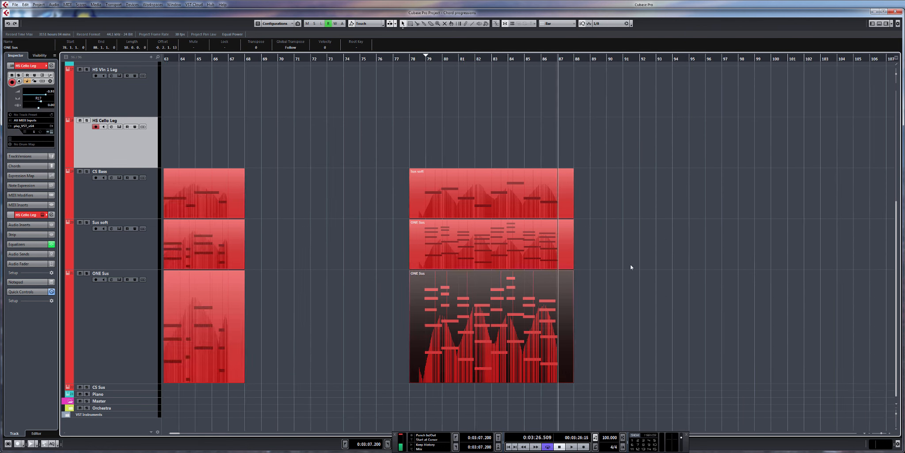
scroll(637, 265, down, 4)
scroll(300, 301, up, 3)
scroll(313, 282, left, 1)
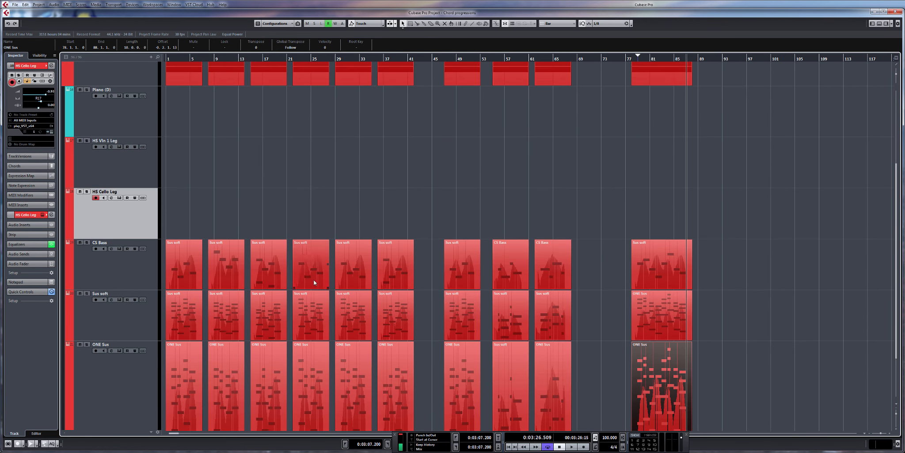
scroll(283, 256, down, 2)
drag(180, 150, 180, 382)
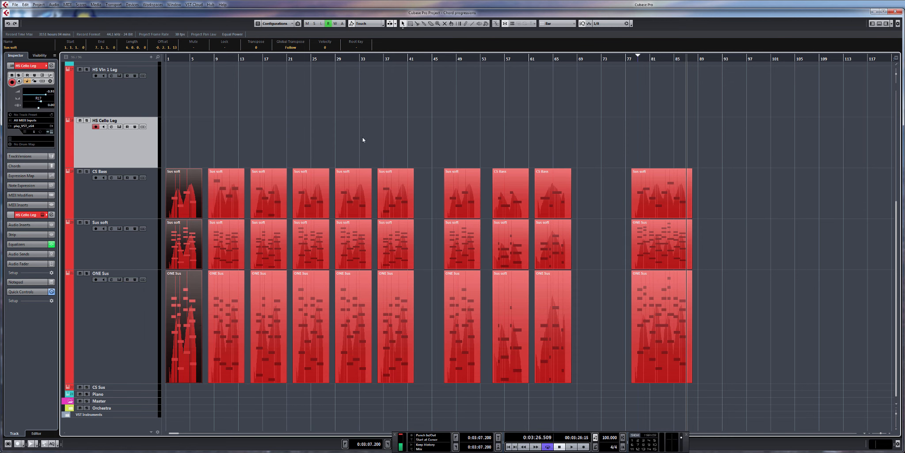
drag(264, 140, 262, 385)
Step: Paste the copied string parts at bar 97, starting from the CS Bass track
scroll(742, 124, right, 3)
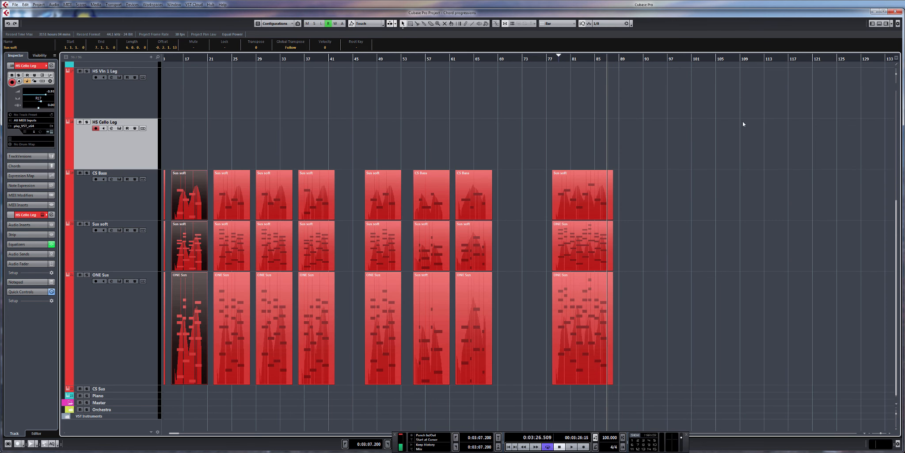
click(673, 62)
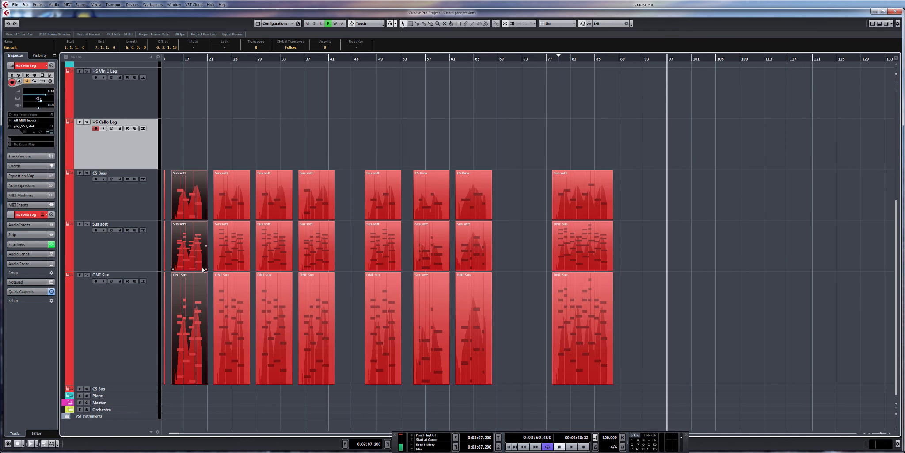
click(144, 218)
scroll(693, 286, right, 4)
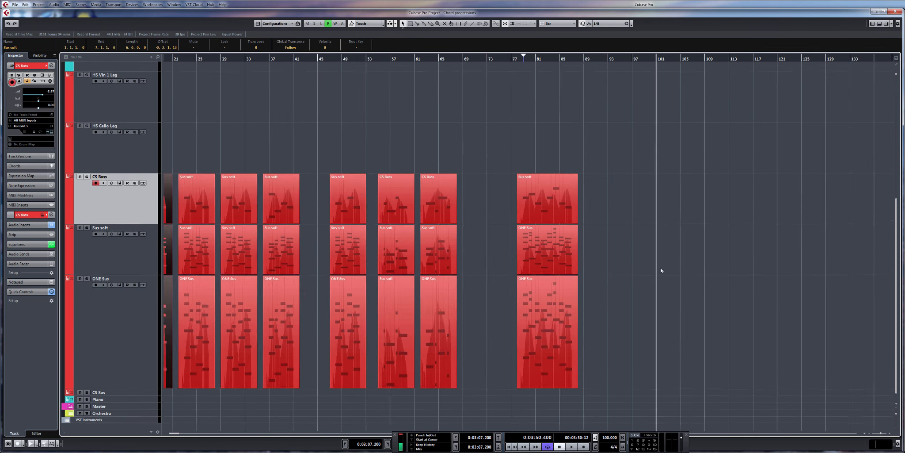
key(ctrl+v)
scroll(642, 258, up, 3)
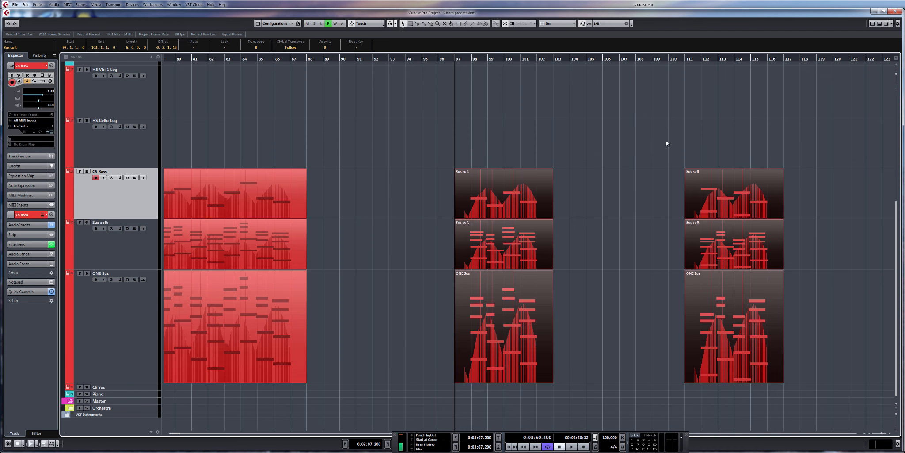
Step: Delete the two pasted ONE Sus parts and move the CS Bass and Sus soft parts at bar 111 to bar 101
drag(662, 117, 767, 345)
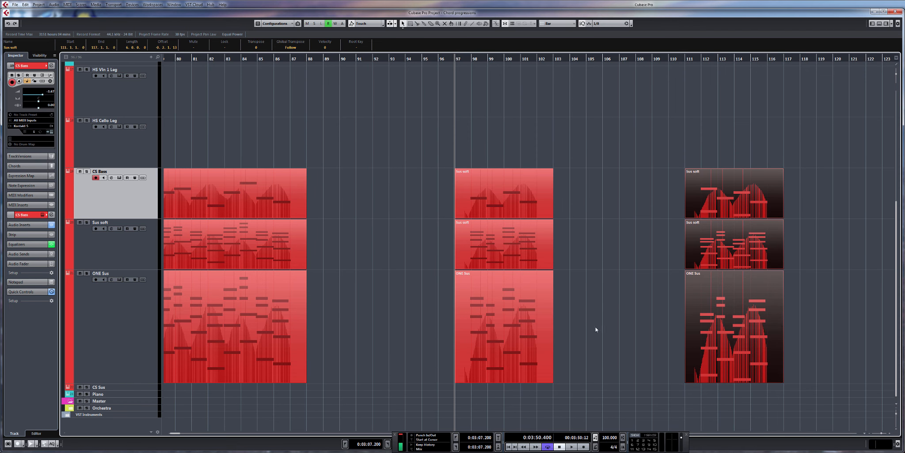
drag(393, 330, 768, 333)
key(Delete)
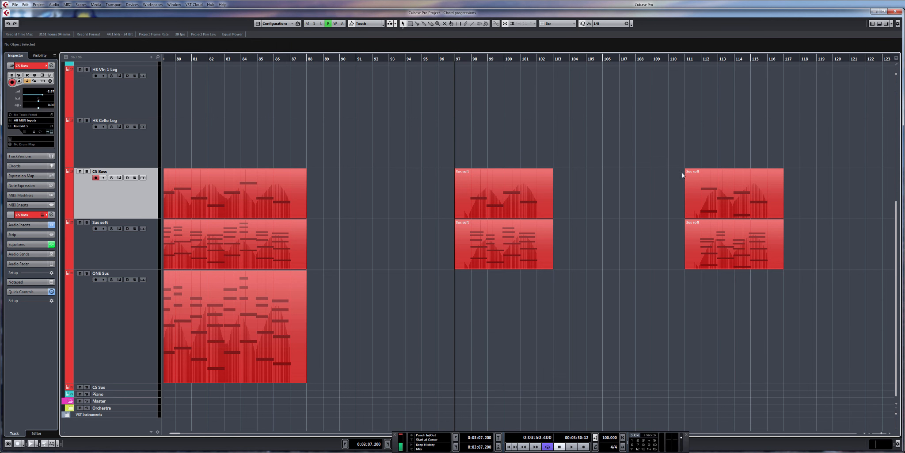
drag(669, 155, 595, 262)
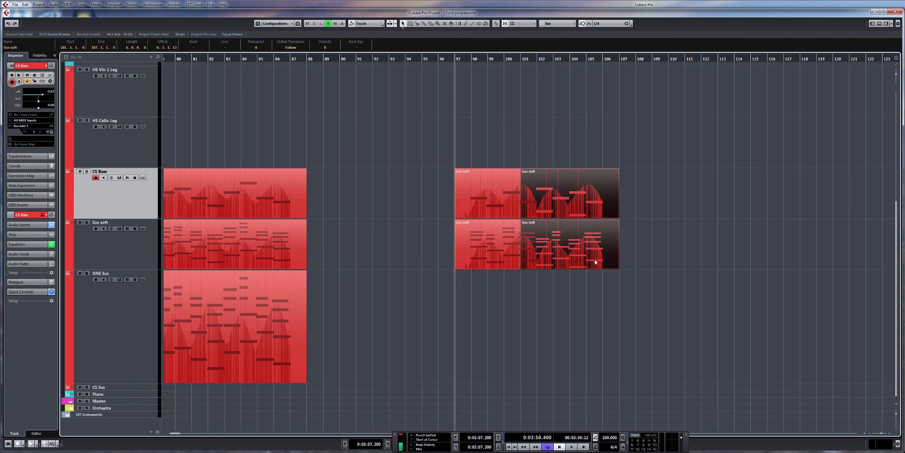
click(679, 244)
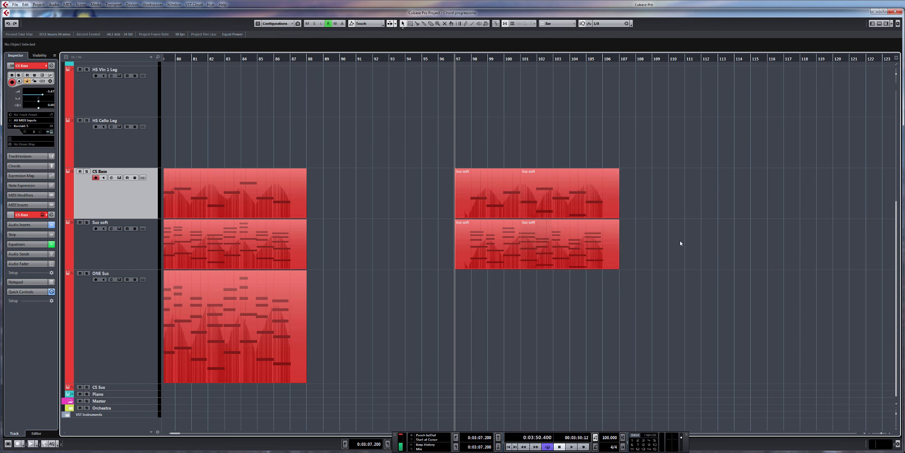
Step: Delete the lower octave notes at bars 102 and 104 in the CS Bass part starting at bar 101
double_click(601, 213)
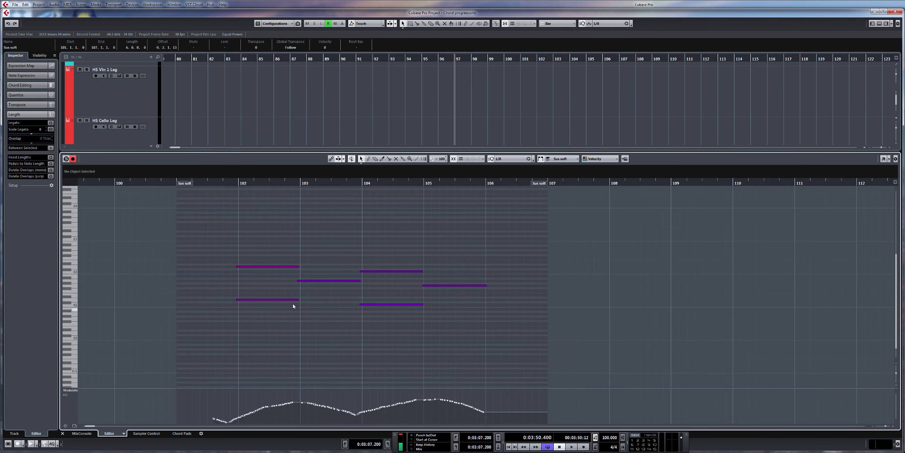
click(266, 300)
key(Delete)
click(393, 304)
key(Delete)
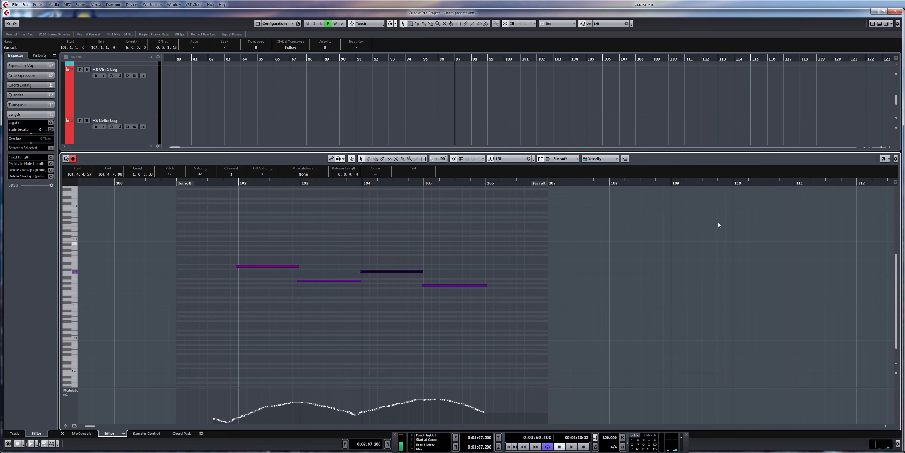
click(879, 25)
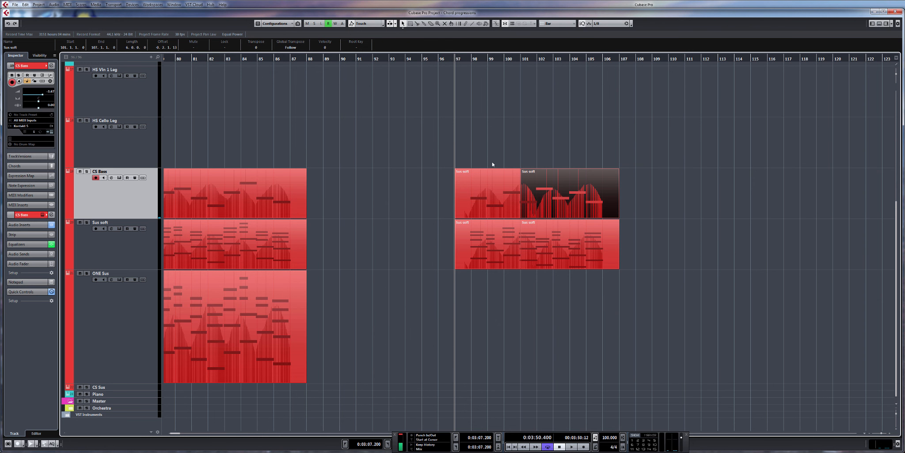
Step: Glue the overlapping parts at bars 97 and 101 into one part on both the CS Bass and Sus soft tracks
right_click(443, 193)
click(474, 195)
click(479, 200)
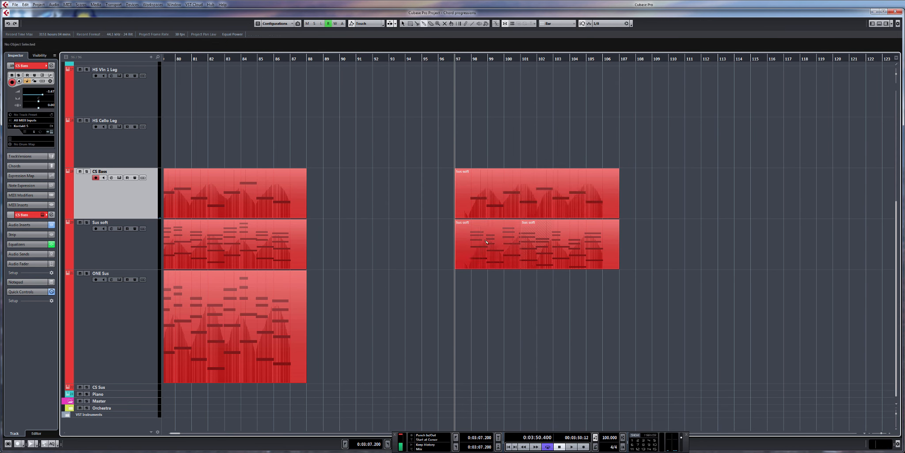
click(486, 242)
key(1)
Step: Redraw the jagged modulation just before bar 102 in the glued CS Bass part as a smooth curve
double_click(490, 197)
right_click(373, 408)
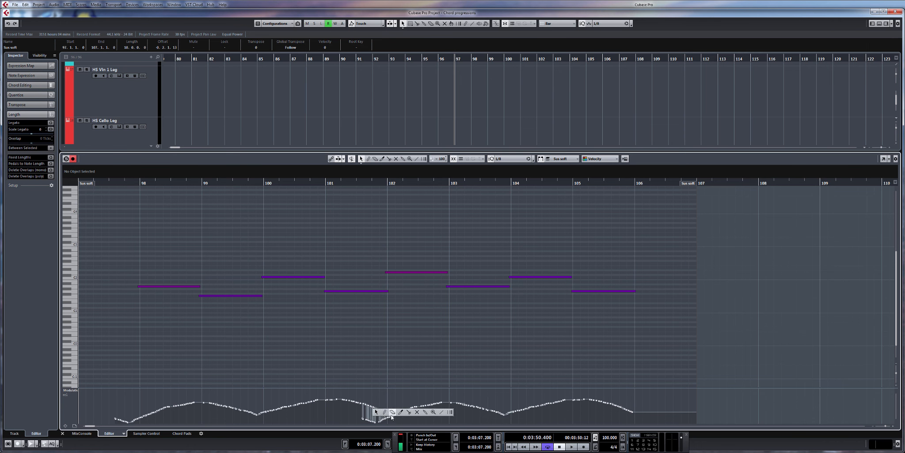
click(384, 412)
mouse_move(368, 406)
mouse_down()
mouse_move(402, 409)
mouse_move(356, 404)
mouse_up()
key(1)
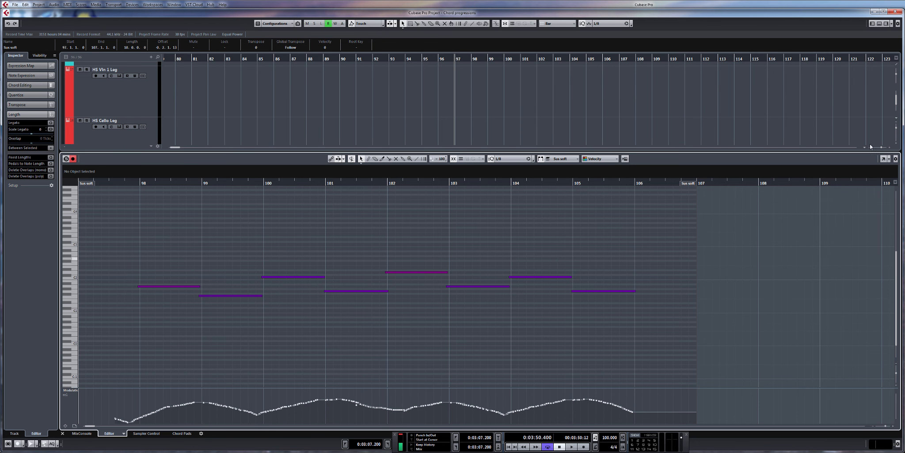
click(879, 24)
Step: Smooth the jagged modulation around bar 102 in the glued Sus soft part
click(584, 246)
double_click(584, 247)
right_click(368, 412)
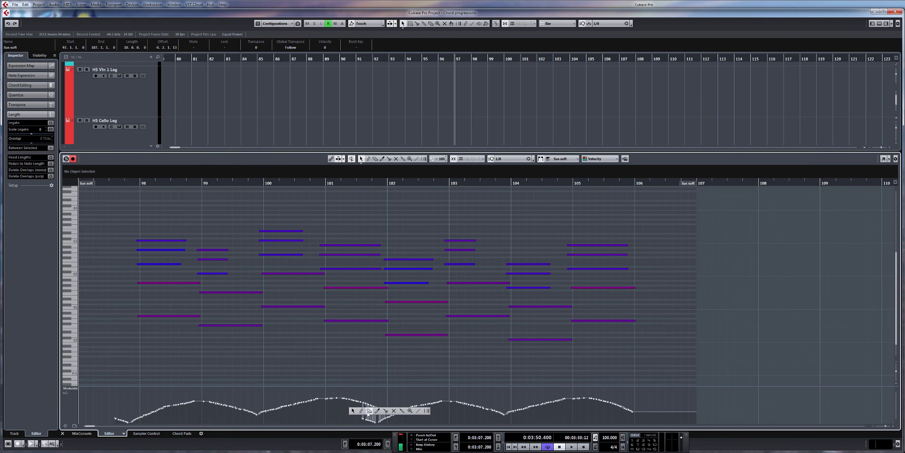
click(369, 412)
drag(361, 401, 411, 403)
right_click(422, 377)
click(427, 381)
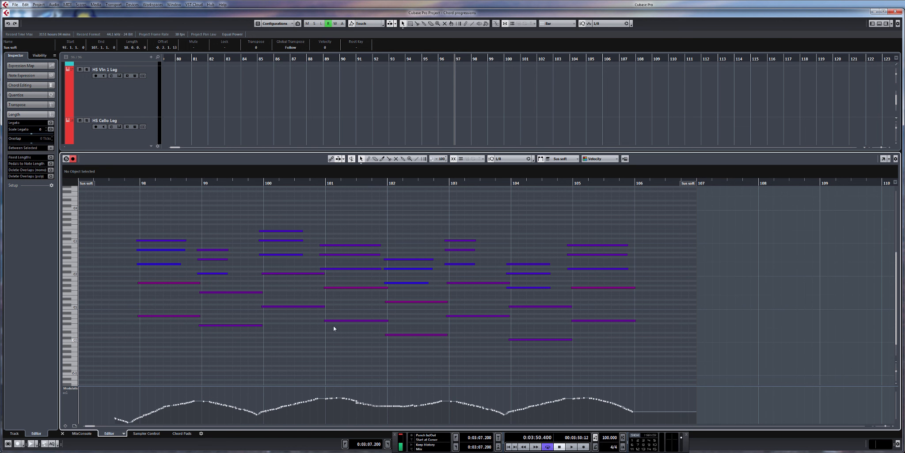
click(878, 23)
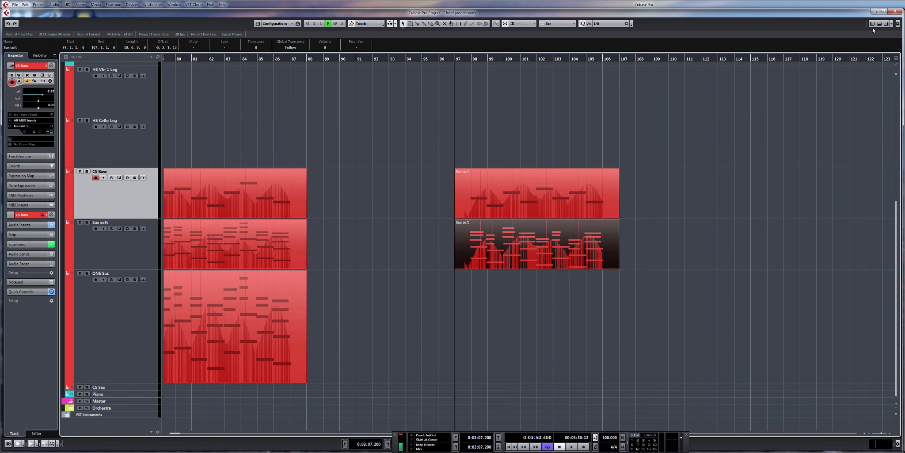
Step: Copy the glued Sus soft part onto the ONE Sus track at bar 97
drag(558, 327, 544, 261)
key(ctrl+d)
drag(674, 260, 504, 338)
click(630, 309)
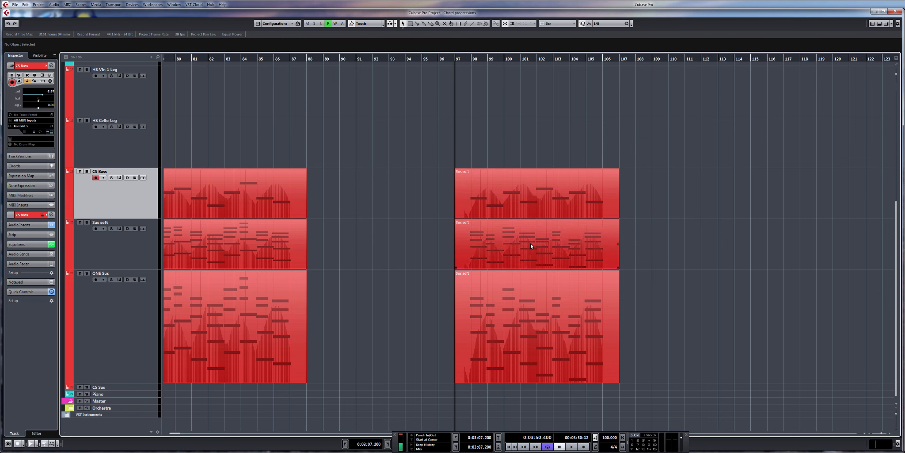
Step: Open the three string parts at bar 97 together in the editor and play back the combined progression
drag(594, 130, 581, 308)
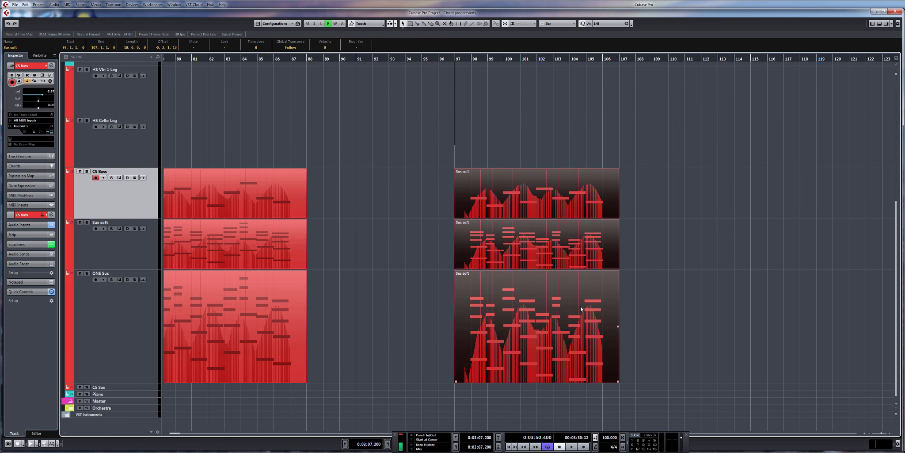
double_click(581, 305)
key(space)
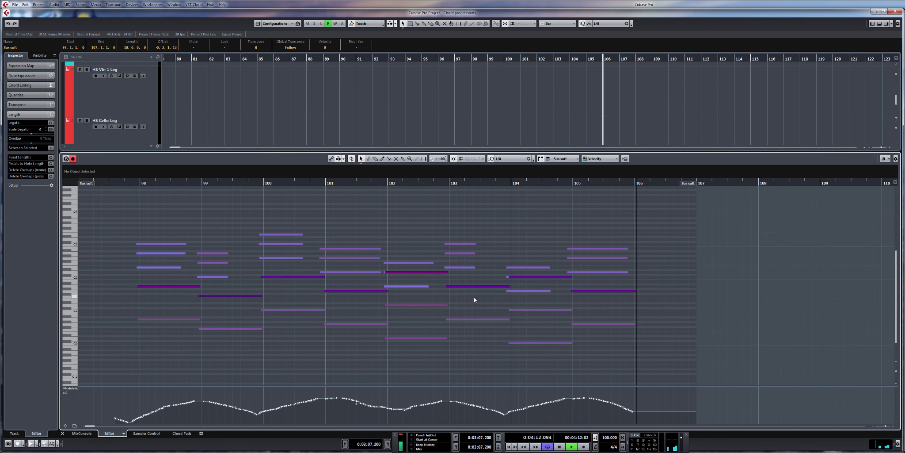
key(space)
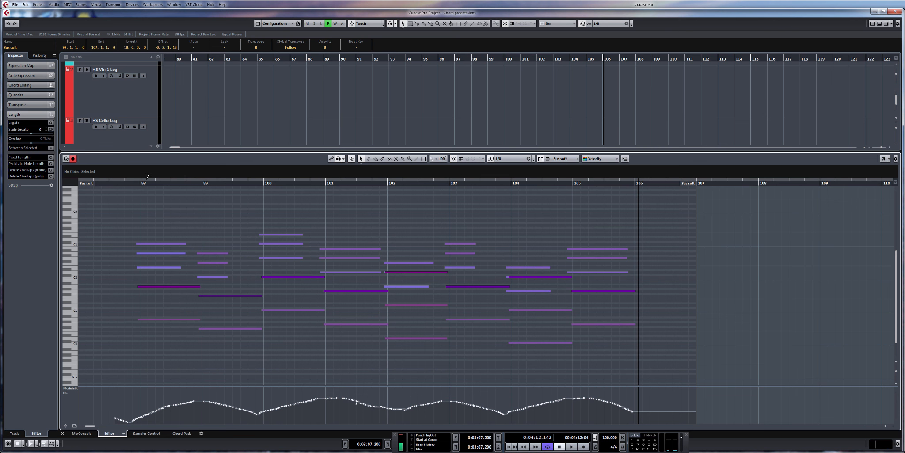
Step: Set the loop range from bar 98 to bar 106, place the playhead at bar 98 and return to the arrangement
drag(142, 176, 629, 202)
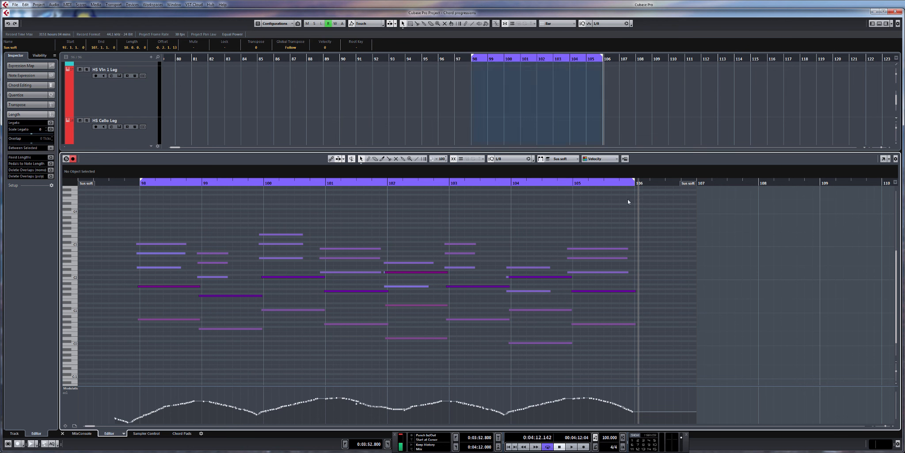
click(467, 61)
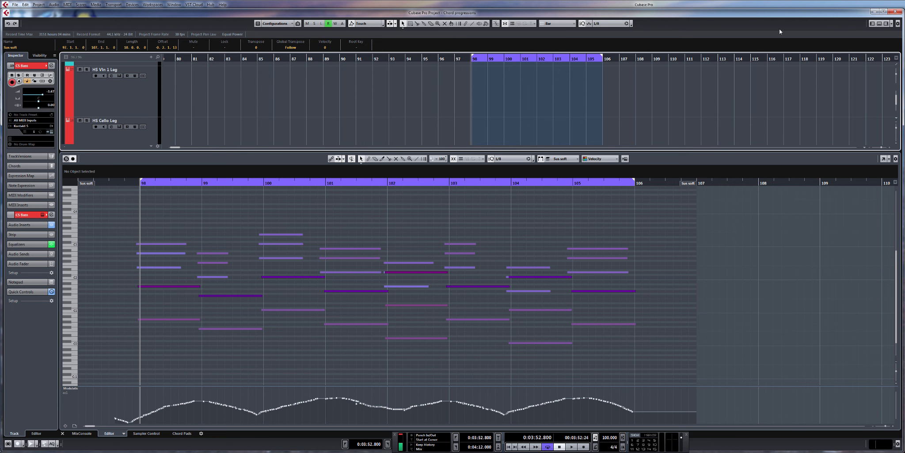
click(879, 25)
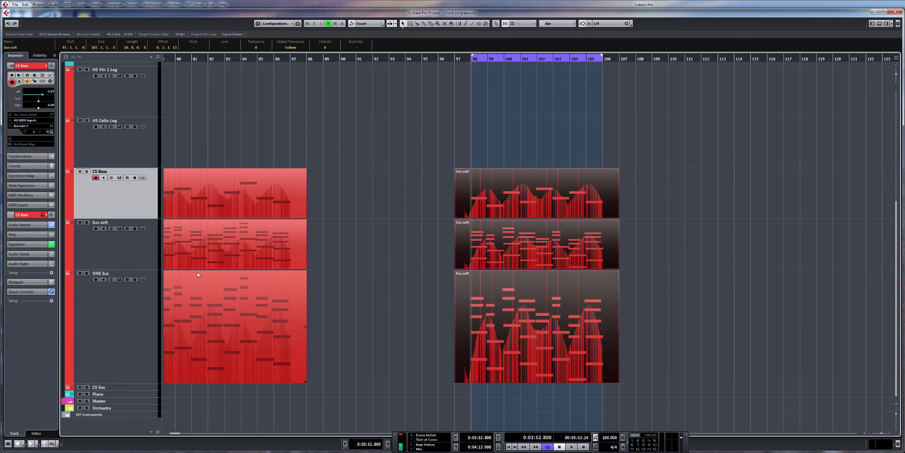
Step: Select the HS Cello Leg track and play the progression from bar 97 to try a melody over it
click(114, 149)
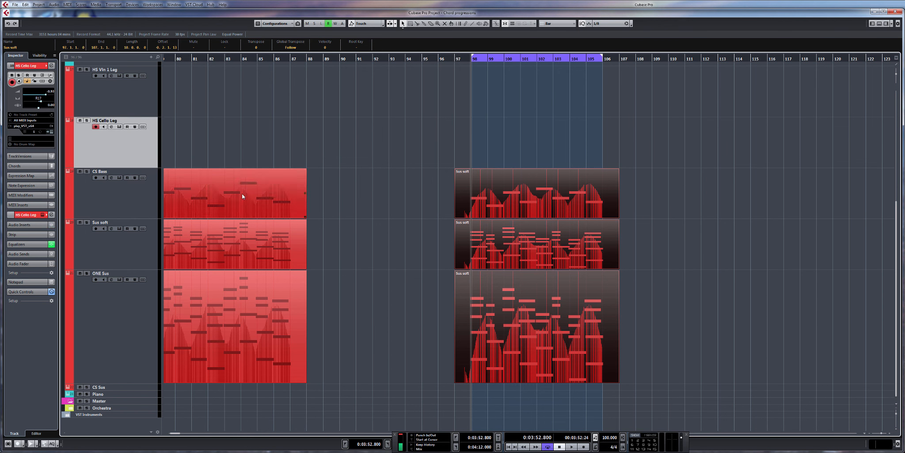
click(458, 59)
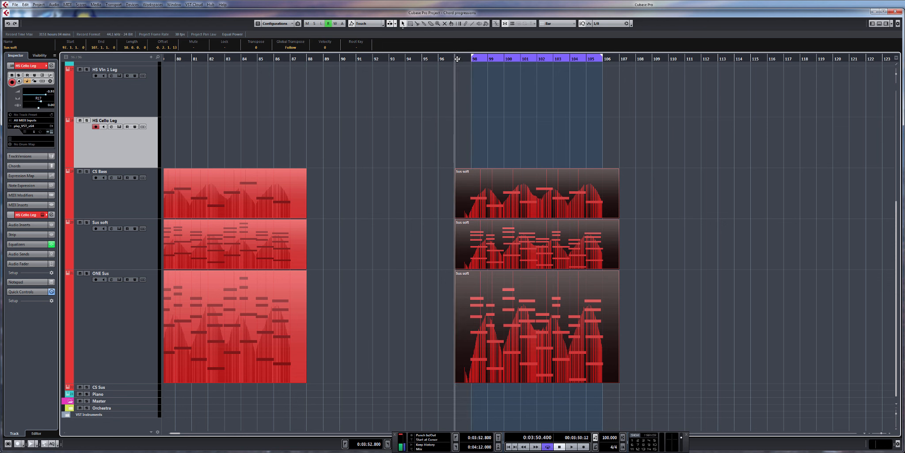
key(space)
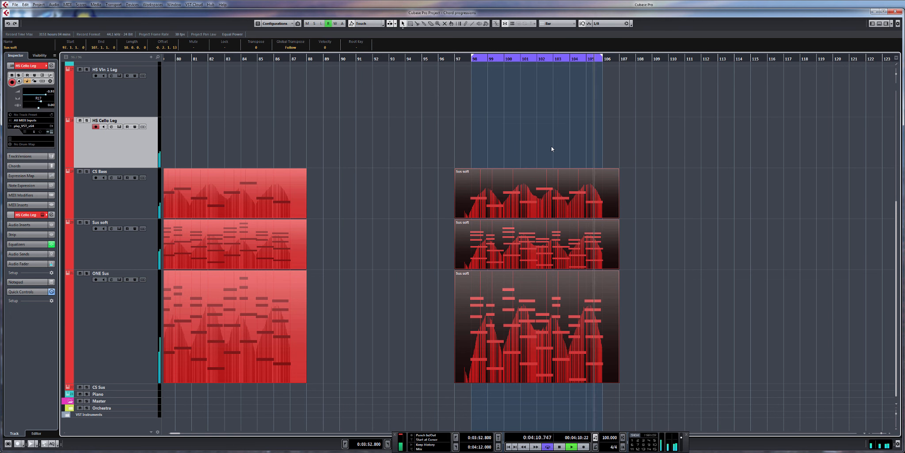
key(space)
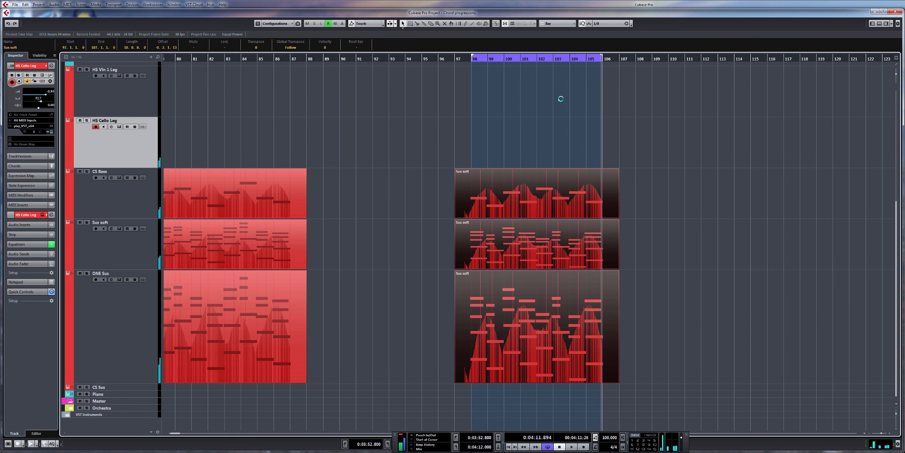